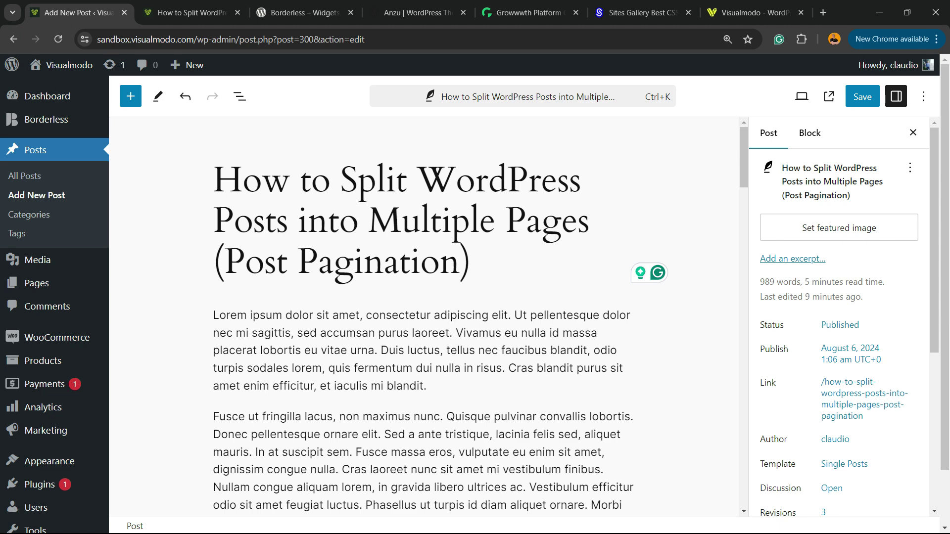
scroll(424, 334, "down", 2)
scroll(423, 335, "down", 4)
scroll(424, 335, "down", 4)
scroll(424, 334, "down", 3)
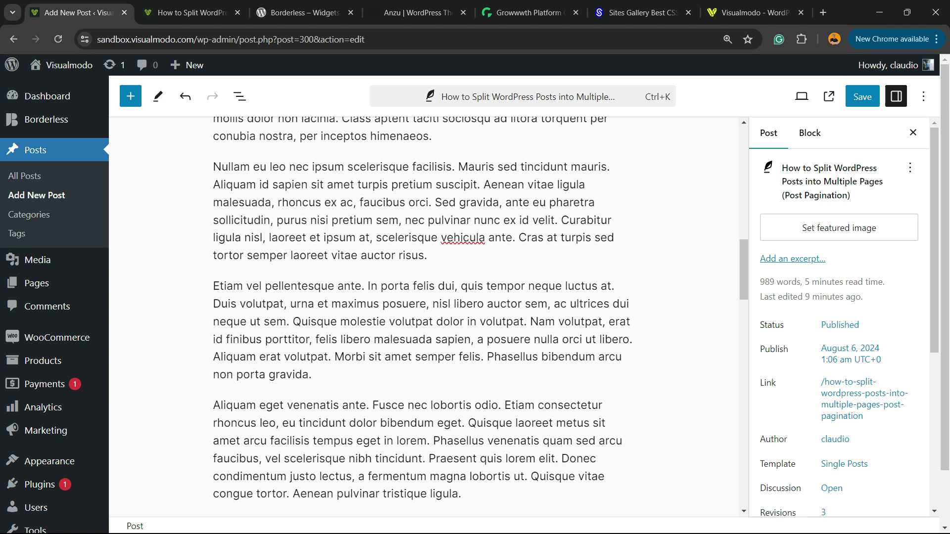
scroll(423, 334, "down", 3)
scroll(423, 334, "down", 4)
scroll(424, 335, "down", 4)
scroll(424, 334, "down", 4)
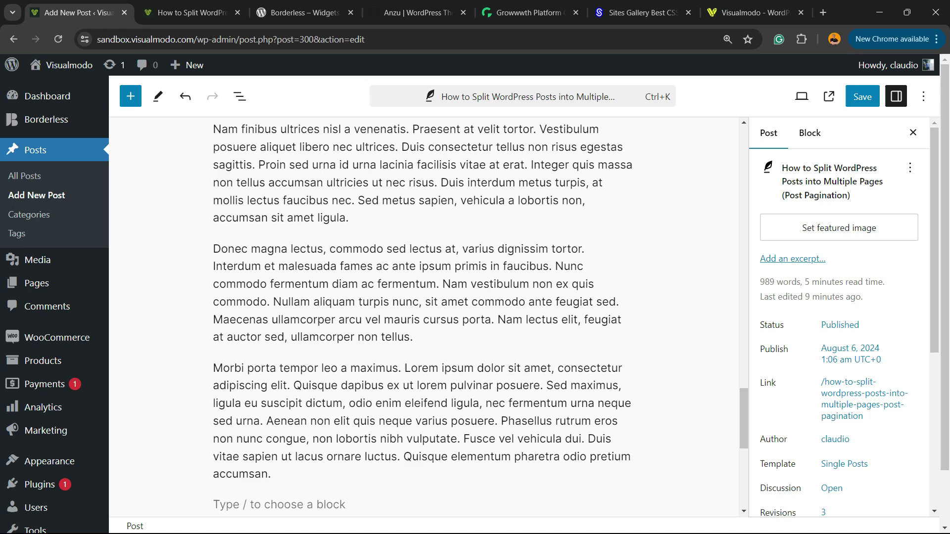
scroll(423, 334, "down", 3)
scroll(423, 334, "up", 4)
scroll(424, 334, "up", 4)
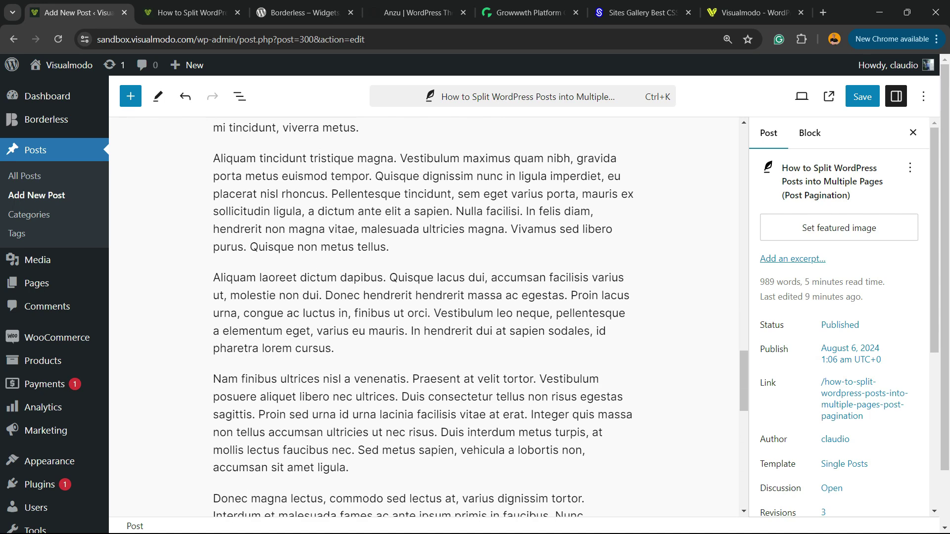
scroll(424, 334, "up", 4)
scroll(423, 334, "up", 4)
scroll(423, 334, "up", 4)
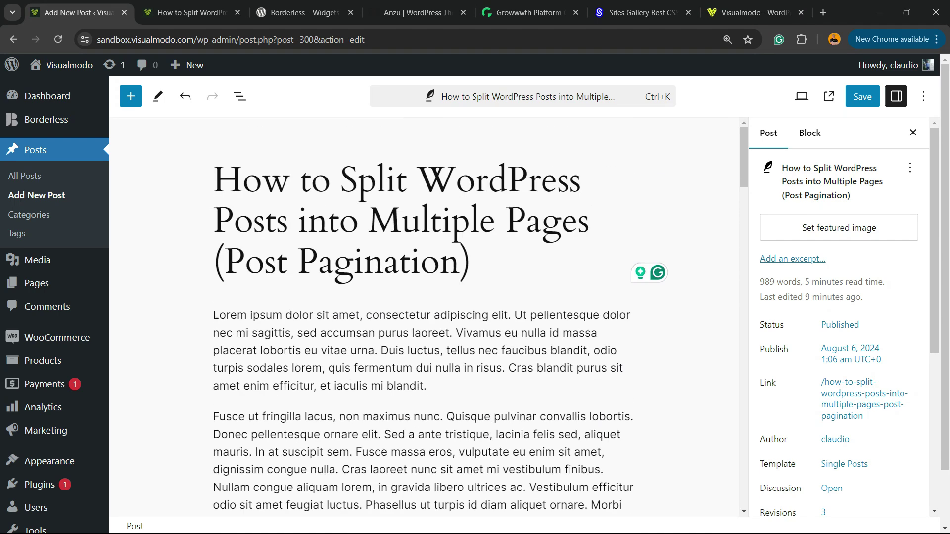
Check page 2 of the published post, then go back to editing.
left_click(191, 12)
scroll(468, 335, "down", 1)
scroll(468, 335, "down", 5)
scroll(468, 334, "up", 1)
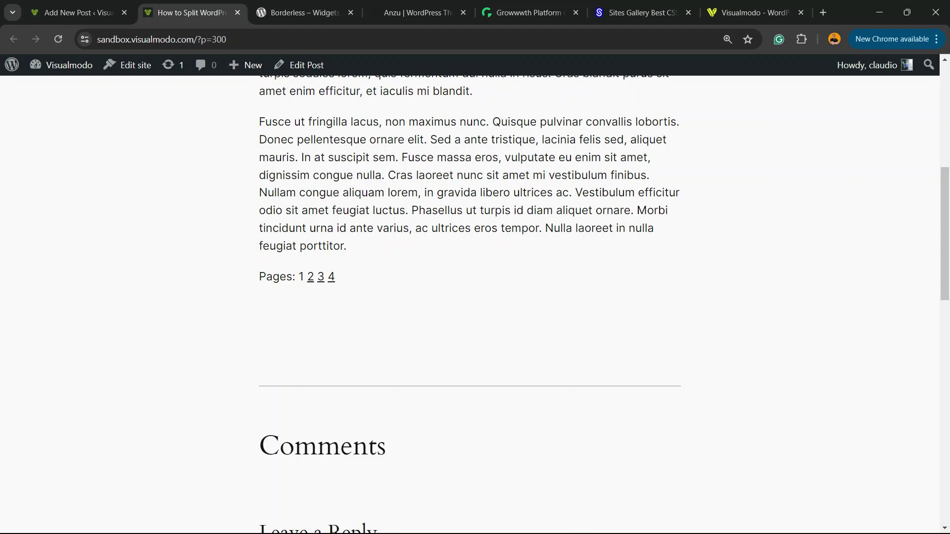
scroll(468, 334, "up", 2)
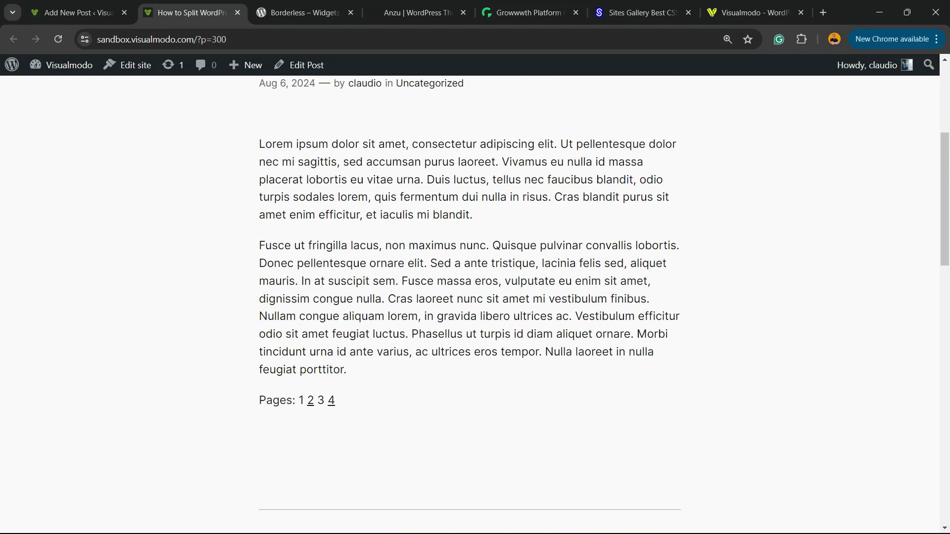
left_click(310, 401)
scroll(467, 334, "down", 2)
scroll(468, 334, "down", 5)
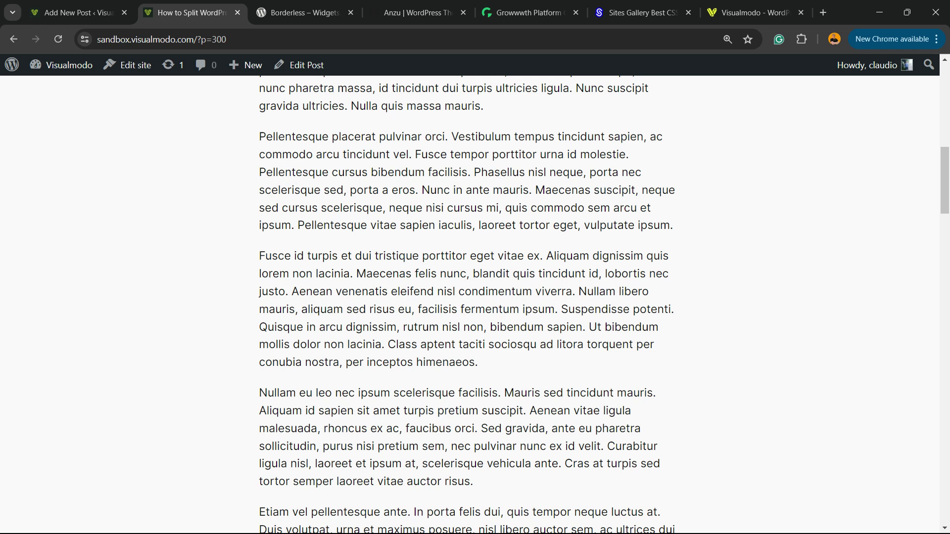
scroll(468, 297, "down", 5)
scroll(468, 297, "down", 2)
scroll(467, 297, "up", 4)
scroll(468, 298, "up", 10)
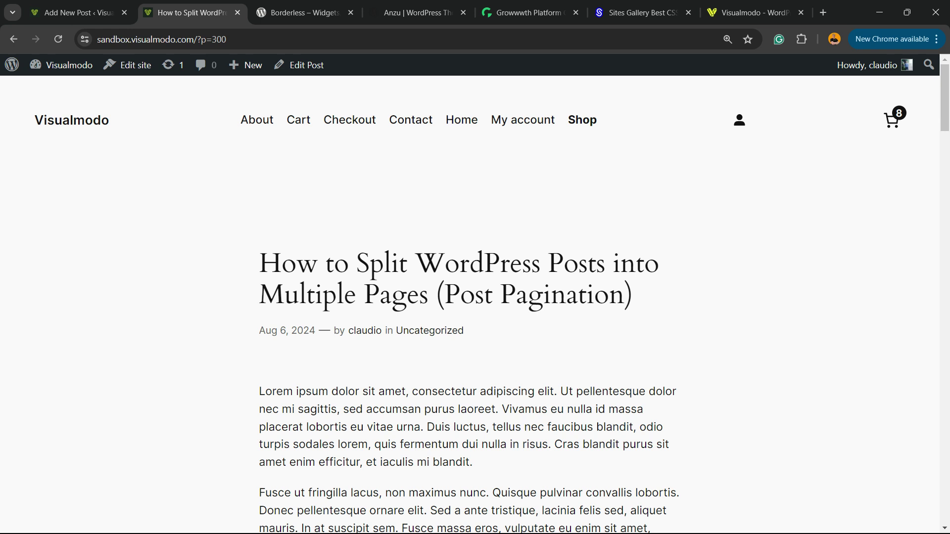
scroll(475, 297, "down", 2)
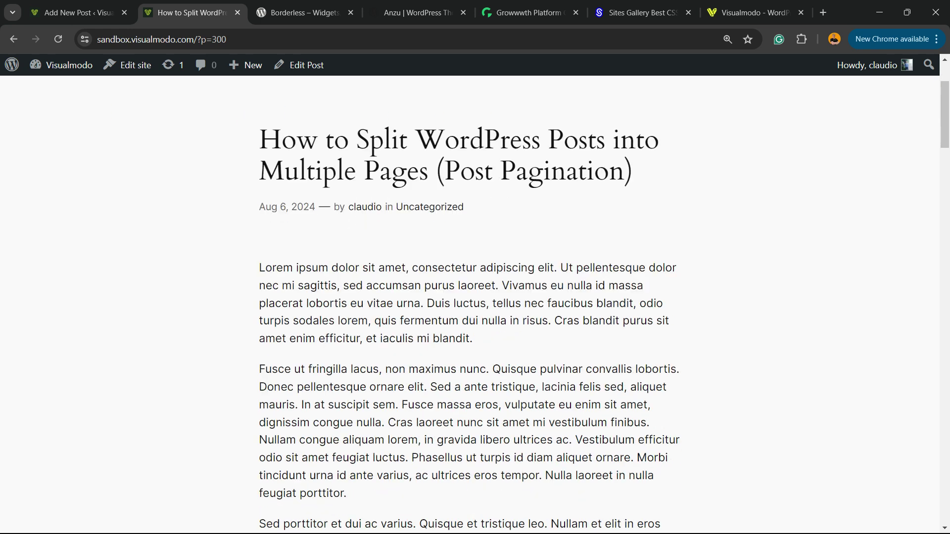
scroll(475, 297, "down", 2)
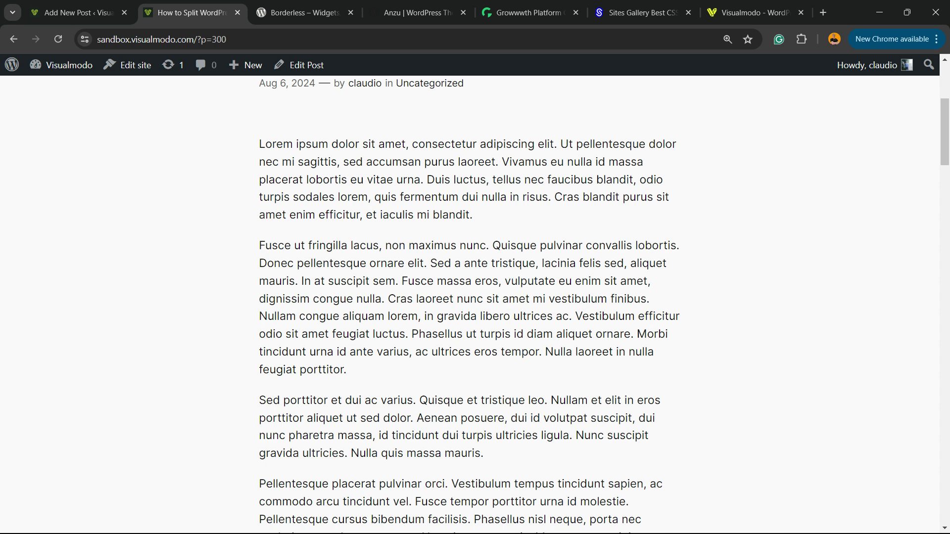
scroll(475, 298, "up", 5)
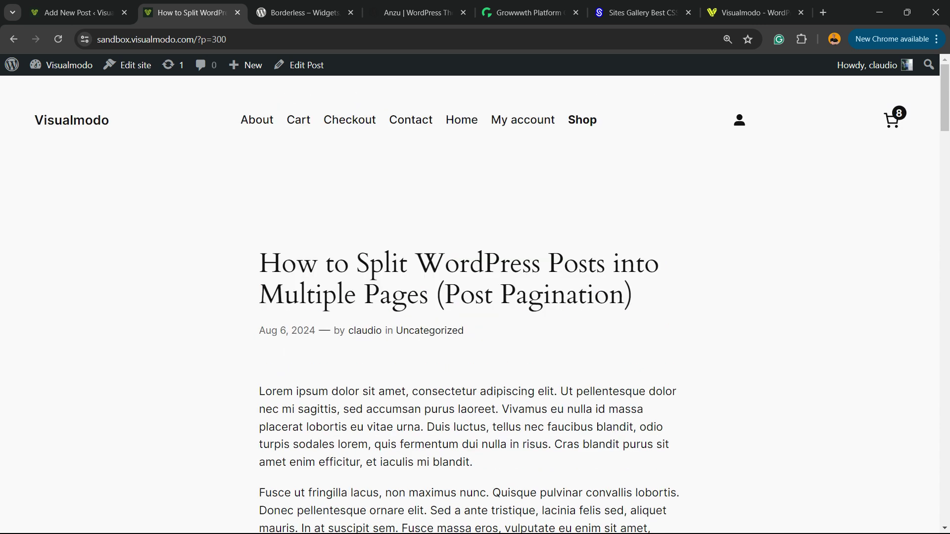
key("ctrl+shift+Tab")
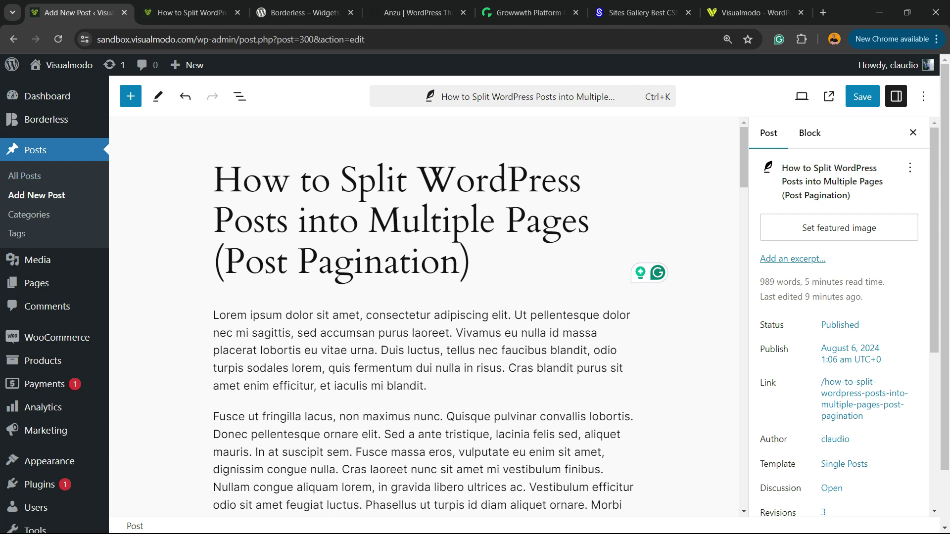
scroll(424, 334, "down", 3)
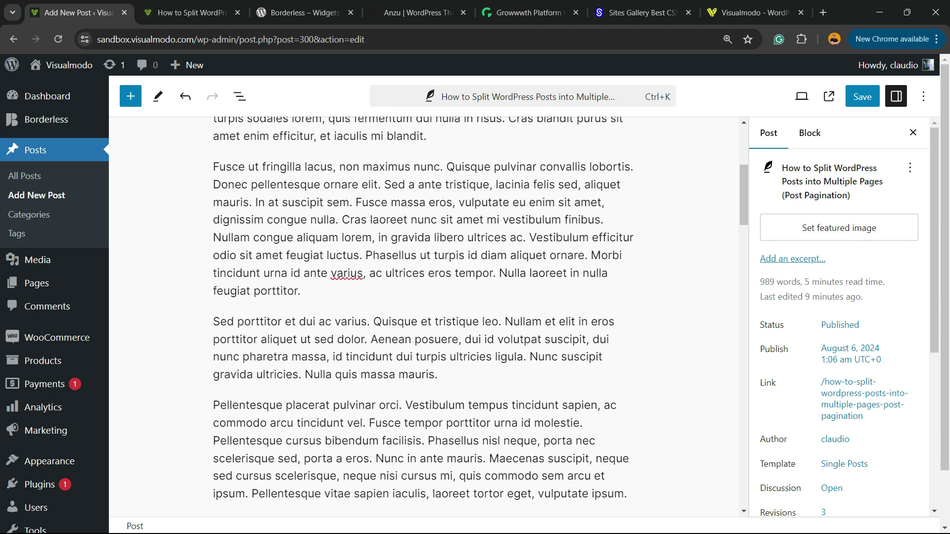
scroll(424, 334, "down", 2)
Insert a page break after the Sed porttitor paragraph.
triple_click(349, 238)
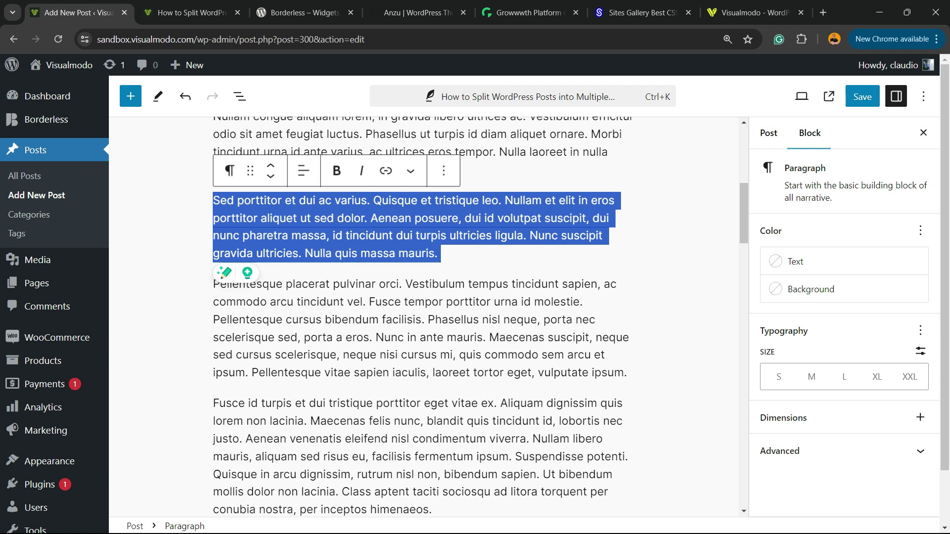
left_click(445, 254)
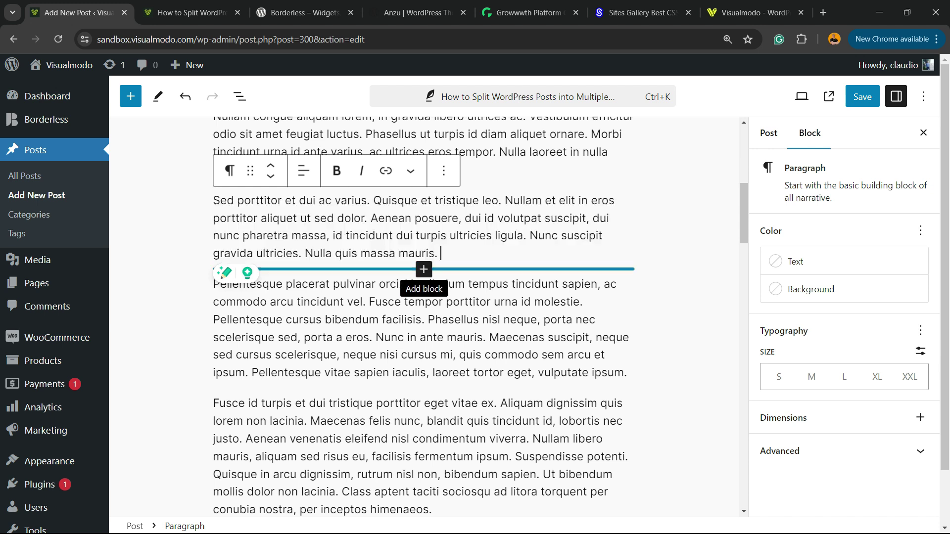
left_click(423, 270)
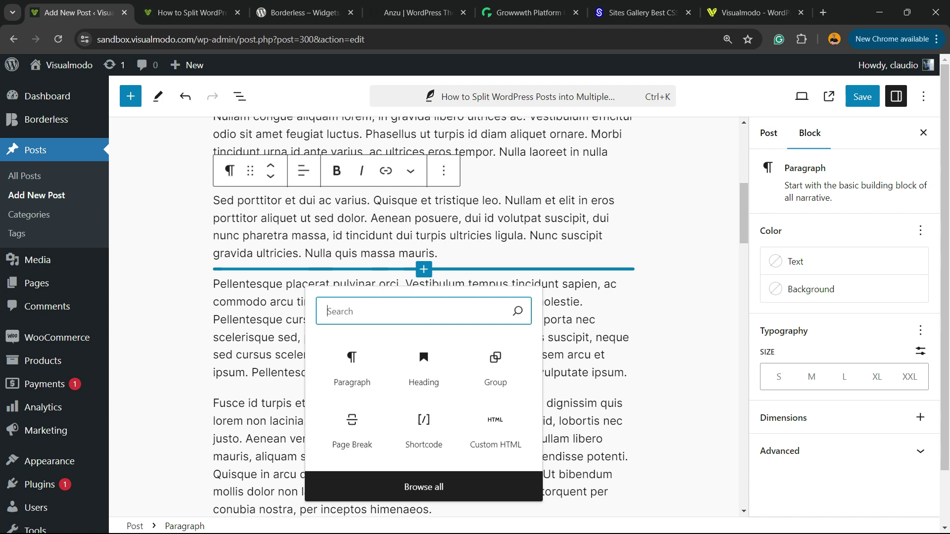
type("brea")
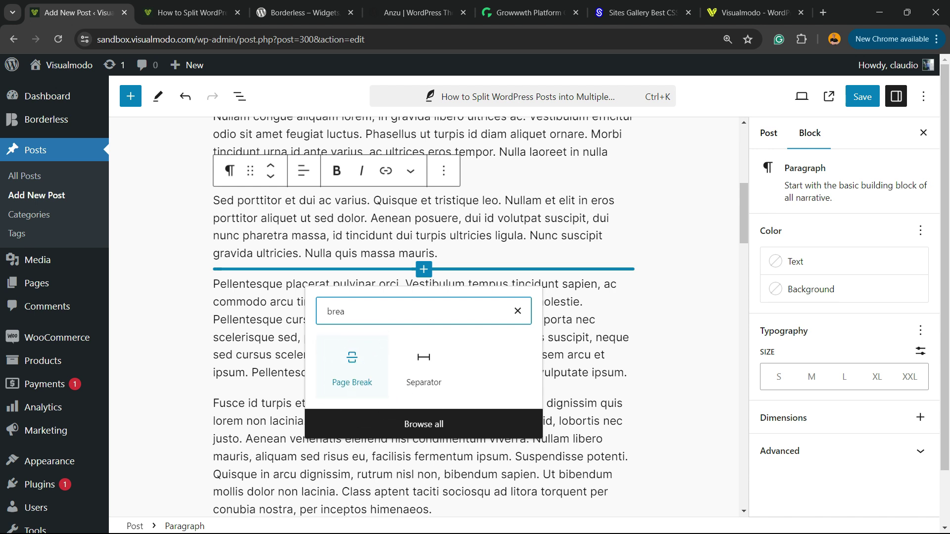
left_click(352, 364)
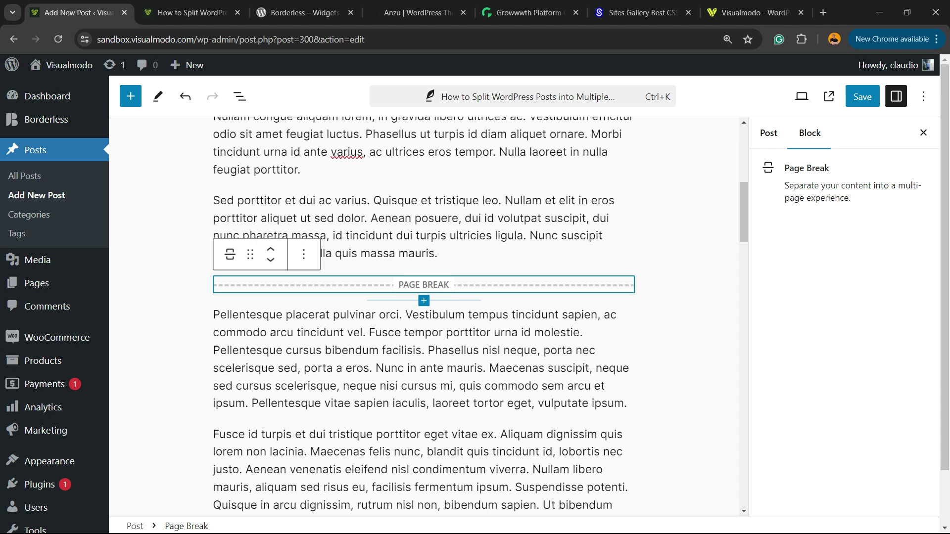
scroll(423, 334, "down", 2)
scroll(424, 334, "up", 2)
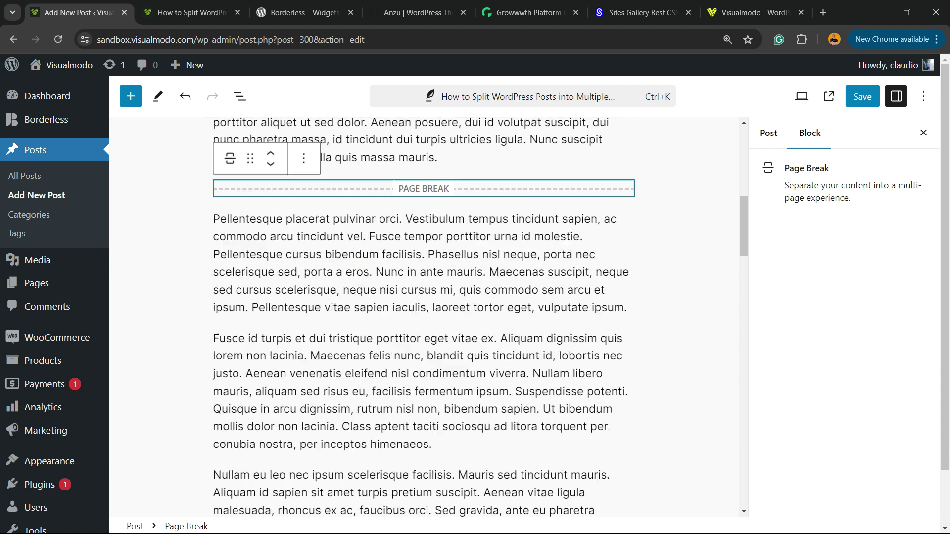
scroll(423, 334, "down", 5)
Add page breaks after the Fusce id turpis and Aliquam eget venenatis paragraphs.
left_click(415, 238)
key("Return")
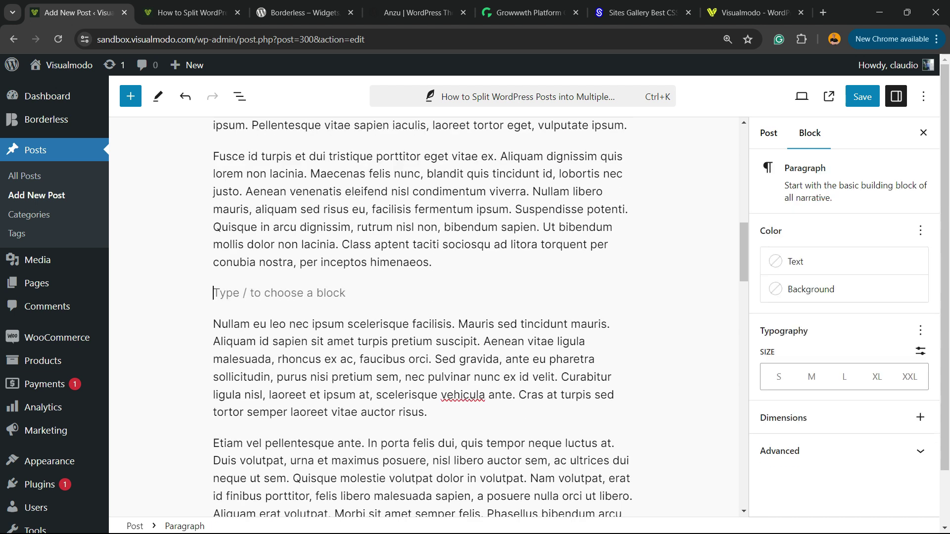
left_click(627, 293)
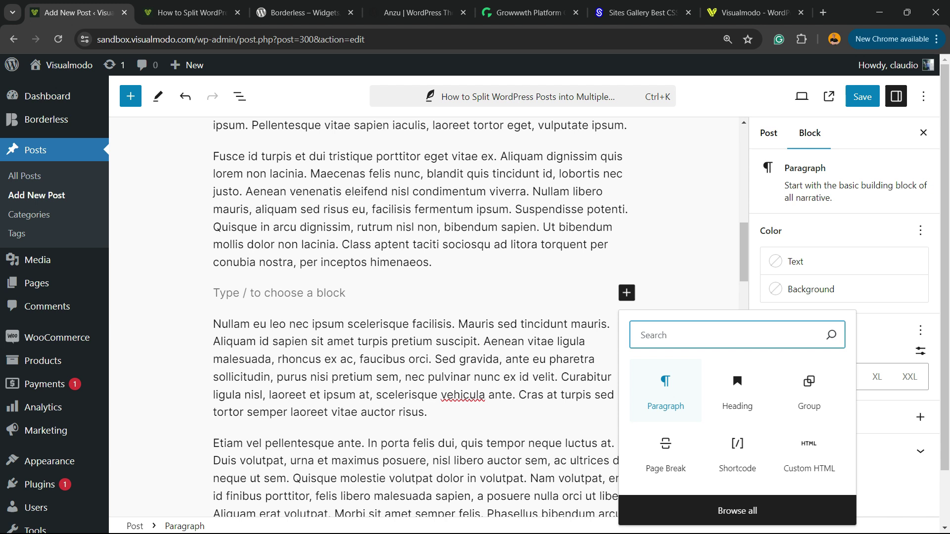
left_click(666, 446)
scroll(423, 334, "down", 5)
scroll(423, 334, "down", 5)
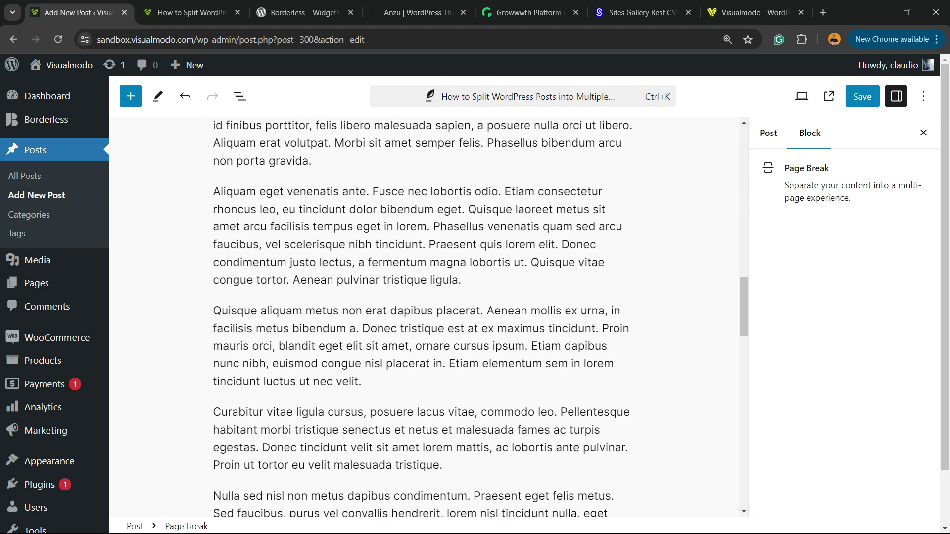
left_click(464, 280)
key("Return")
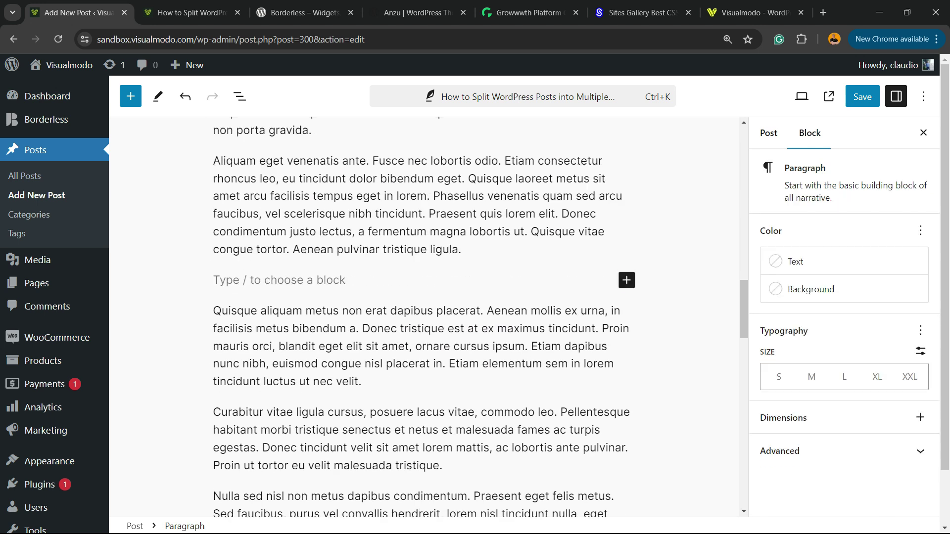
left_click(626, 280)
left_click(666, 445)
scroll(423, 334, "down", 5)
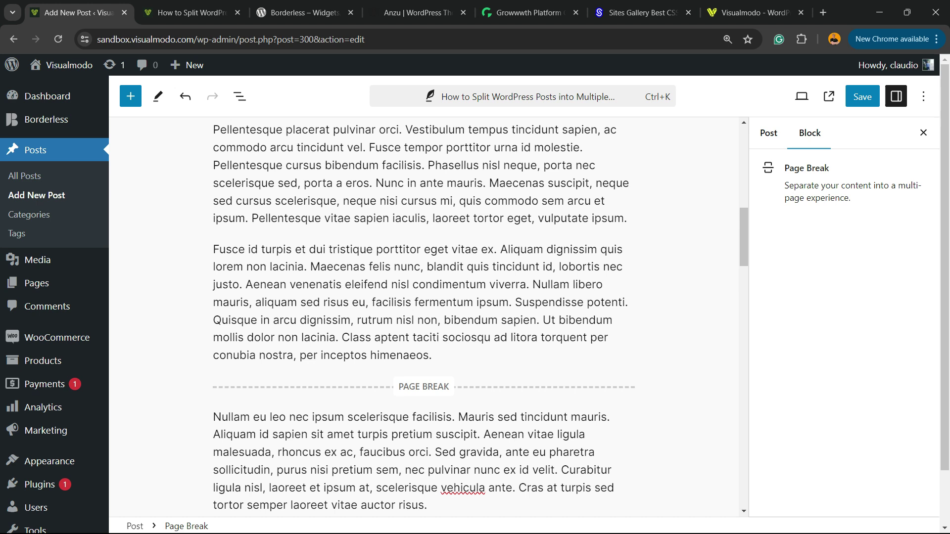
scroll(423, 297, "up", 3)
scroll(423, 297, "up", 3)
scroll(423, 297, "up", 3)
Insert the dark hooded-figure photo from the Media Library after the Fusce ut fringilla paragraph.
left_click(334, 356)
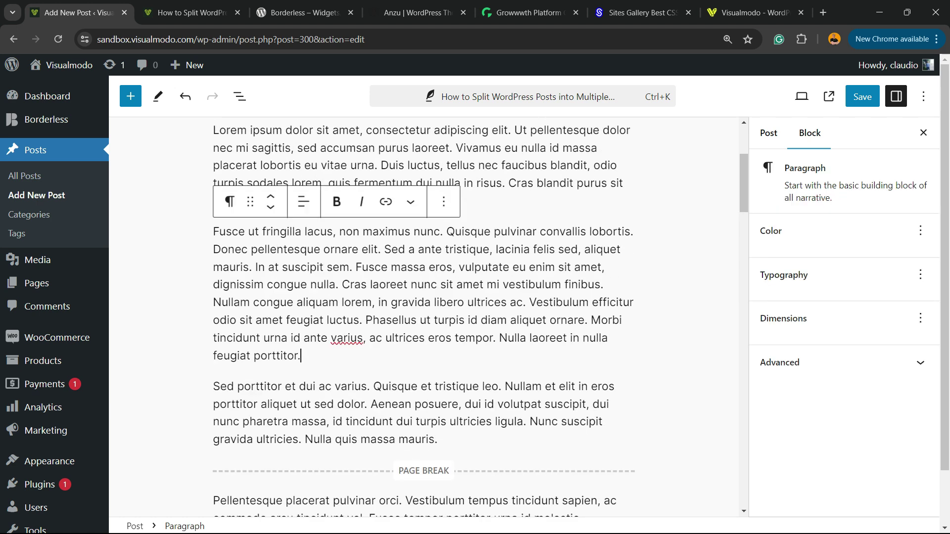
key("Return")
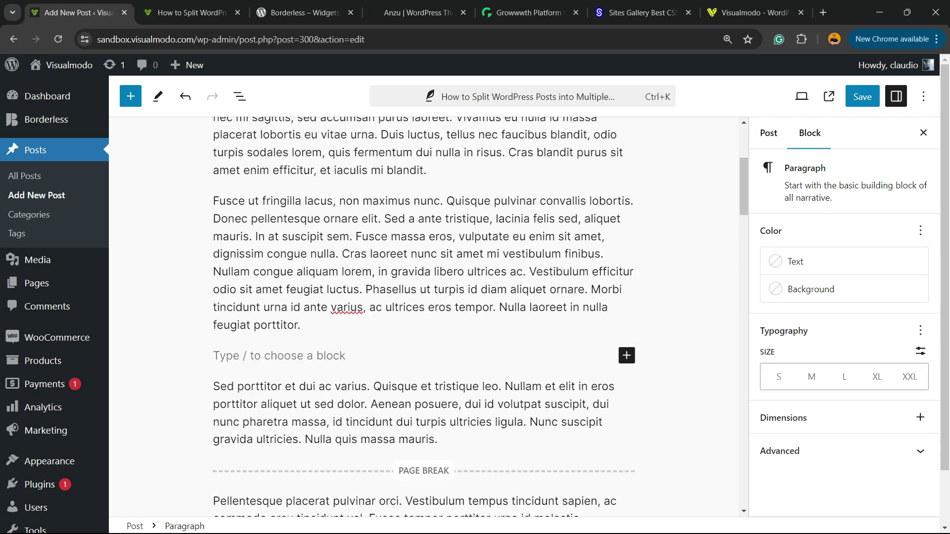
left_click(626, 355)
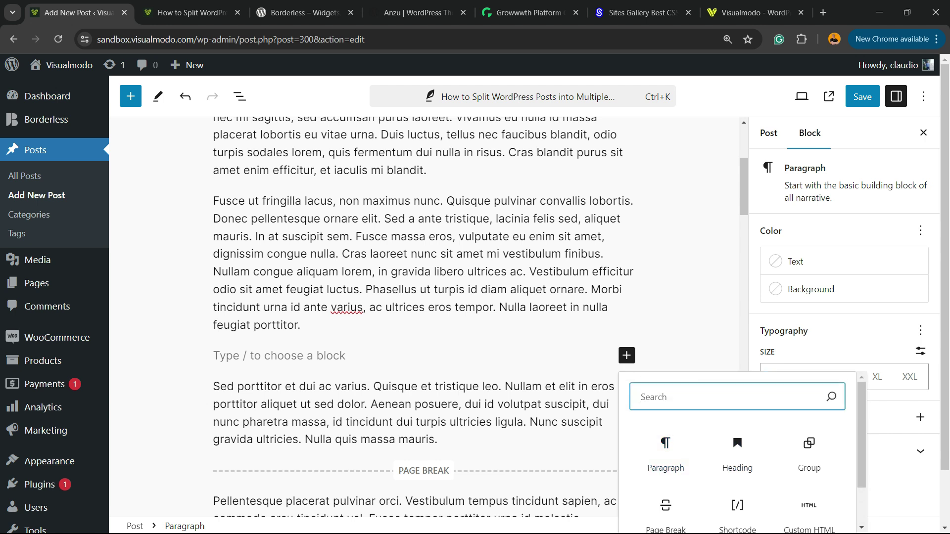
type("im")
key("Return")
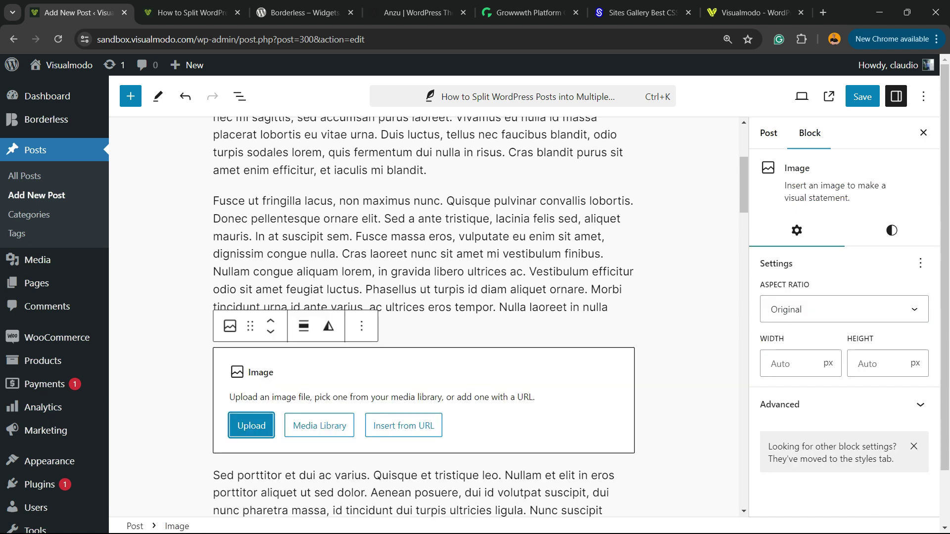
left_click(319, 425)
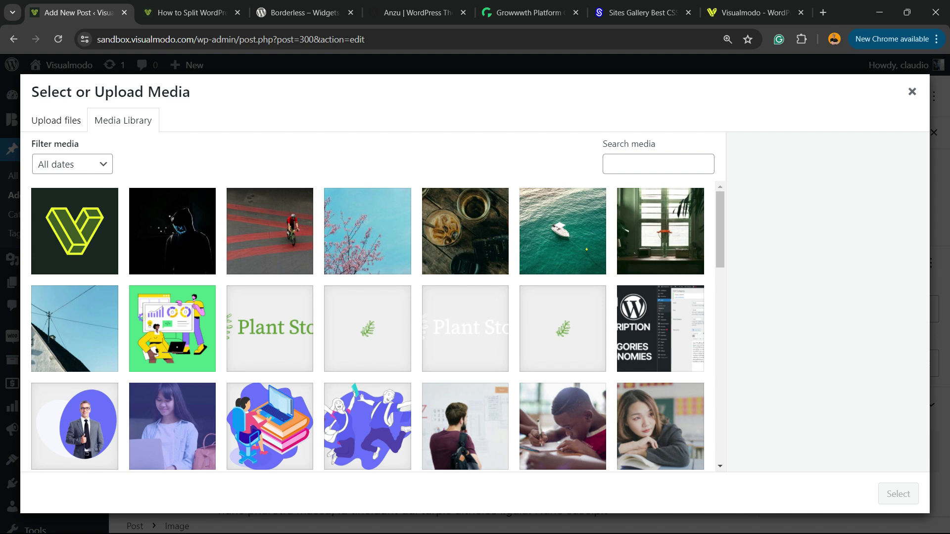
left_click(173, 231)
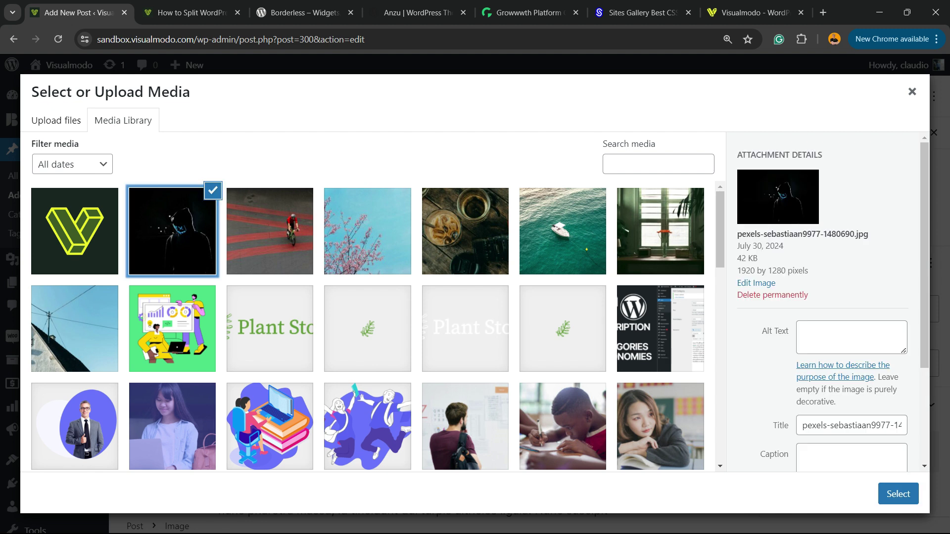
left_click(898, 493)
Put a page break just above the image and save the post.
left_click(312, 325)
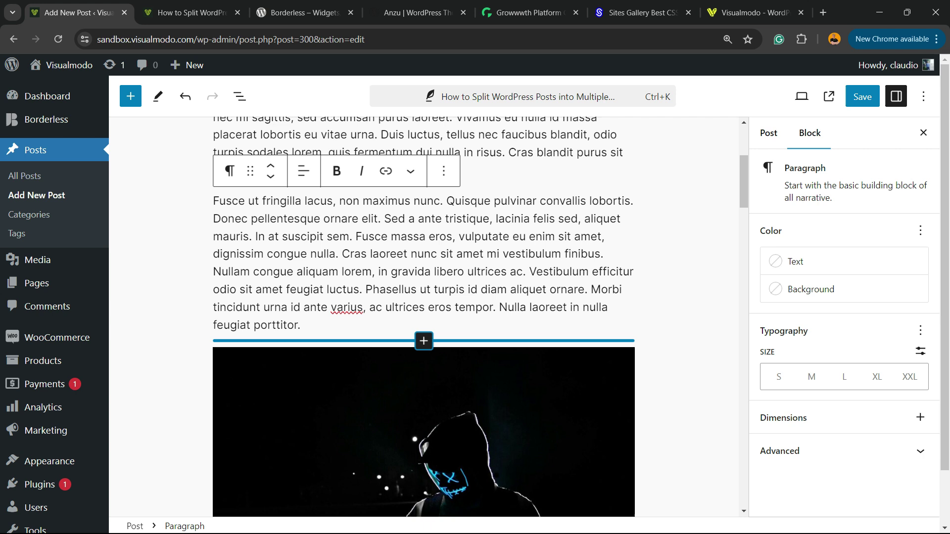
left_click(425, 340)
scroll(419, 446, "down", 1)
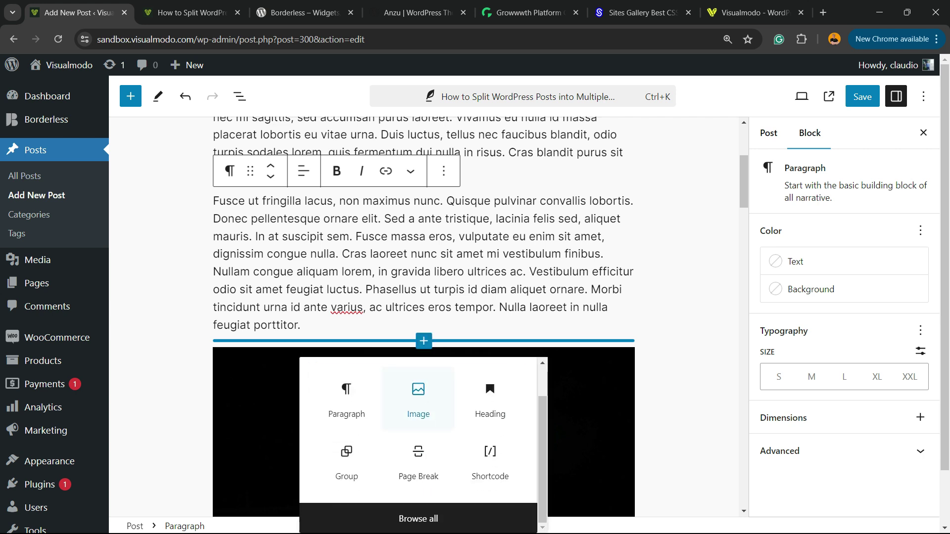
left_click(418, 457)
scroll(423, 335, "up", 5)
key("ctrl+s")
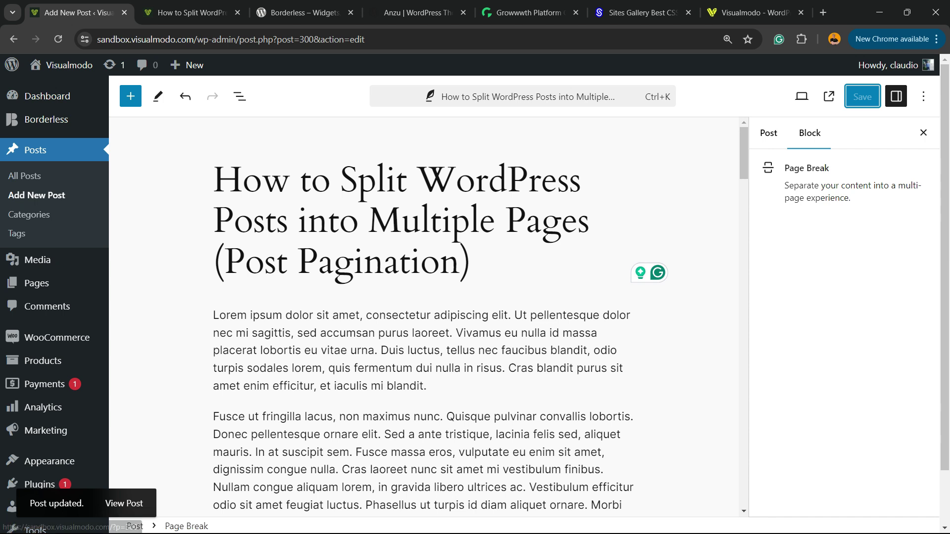
Reload the published post and locate its 'Pages: 1 2 3 4 5' links.
key("ctrl+Tab")
key("F5")
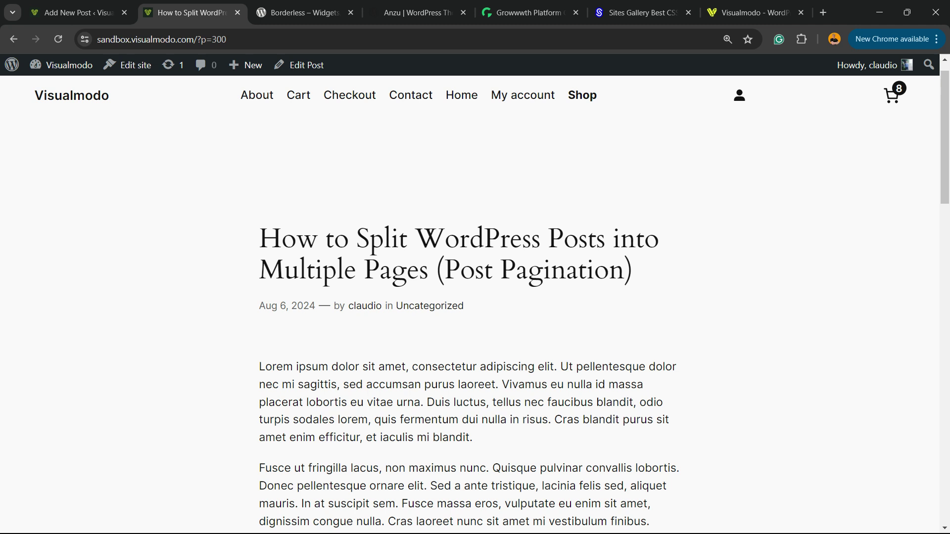
scroll(475, 298, "down", 3)
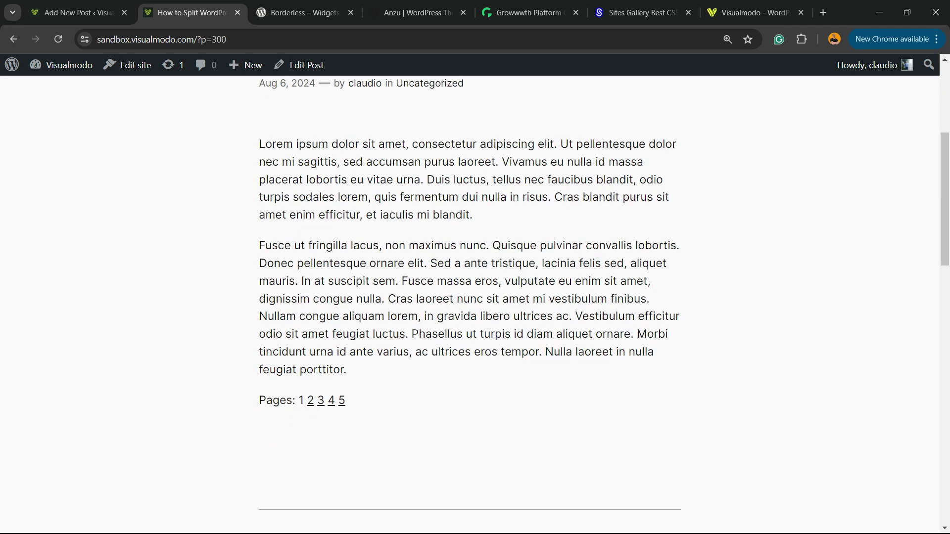
left_click_drag(259, 400, 346, 400)
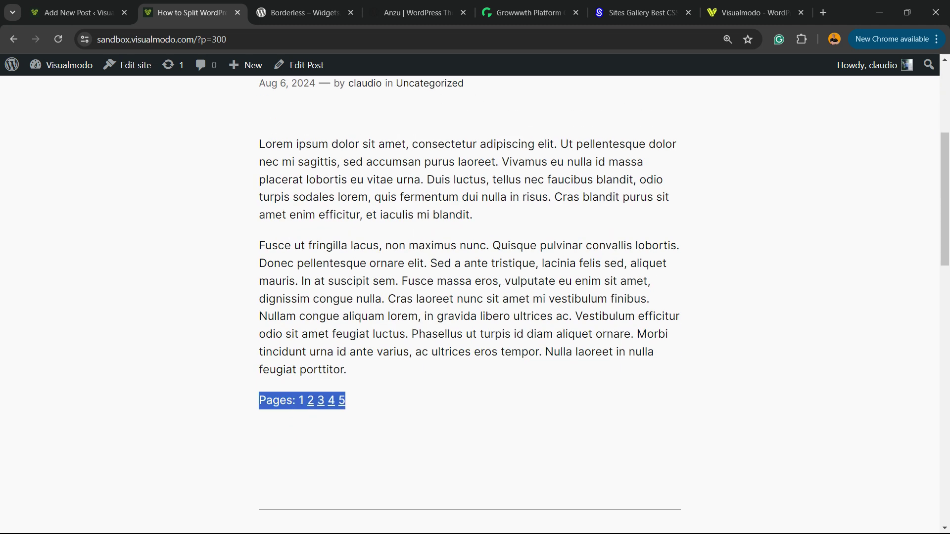
left_click(475, 460)
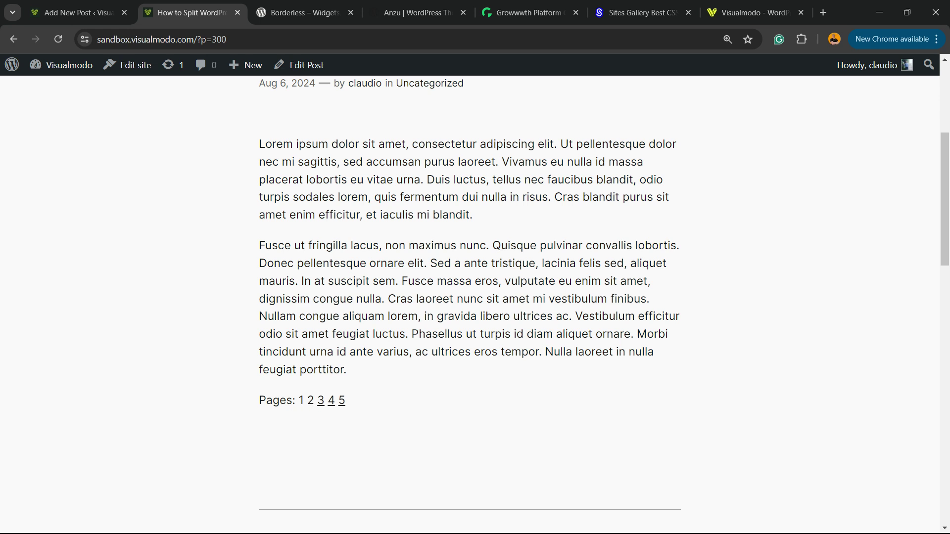
Open pages 2, 3, 4 and 5 in turn, then return to the editor.
left_click(311, 400)
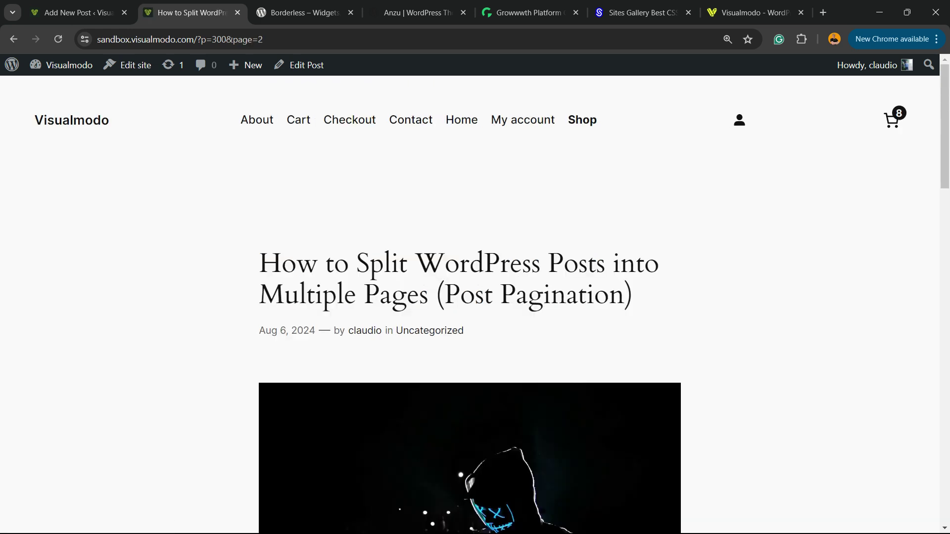
scroll(475, 297, "down", 5)
scroll(475, 297, "down", 2)
scroll(475, 297, "up", 2)
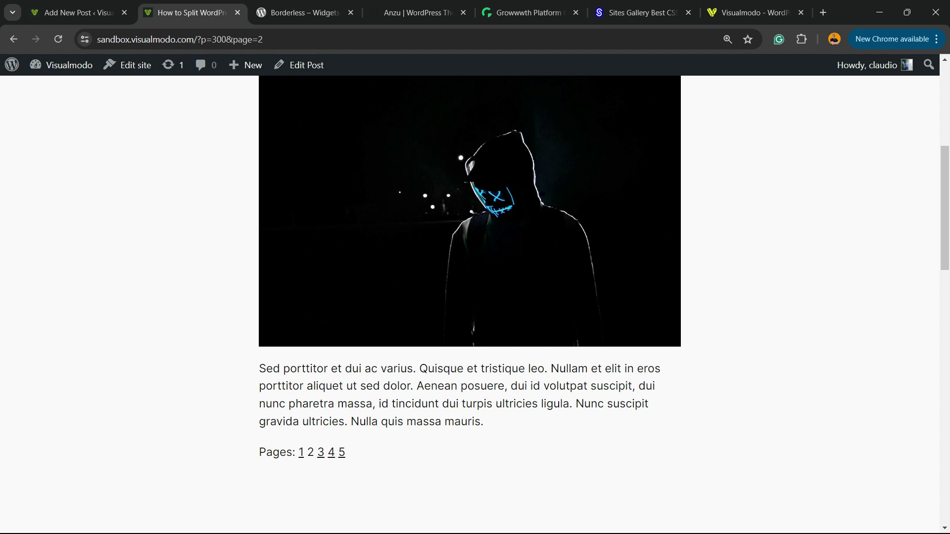
scroll(476, 297, "down", 3)
left_click(321, 275)
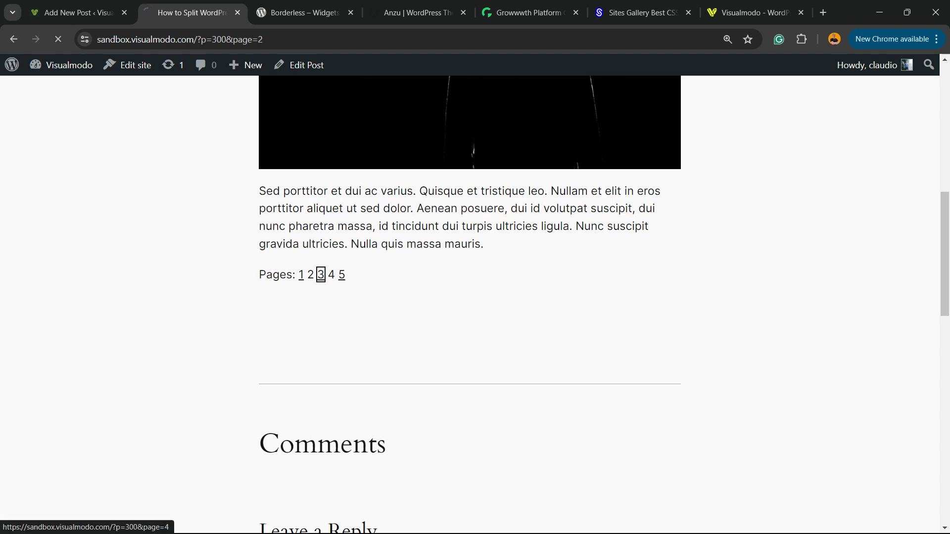
scroll(476, 297, "down", 3)
scroll(475, 297, "down", 2)
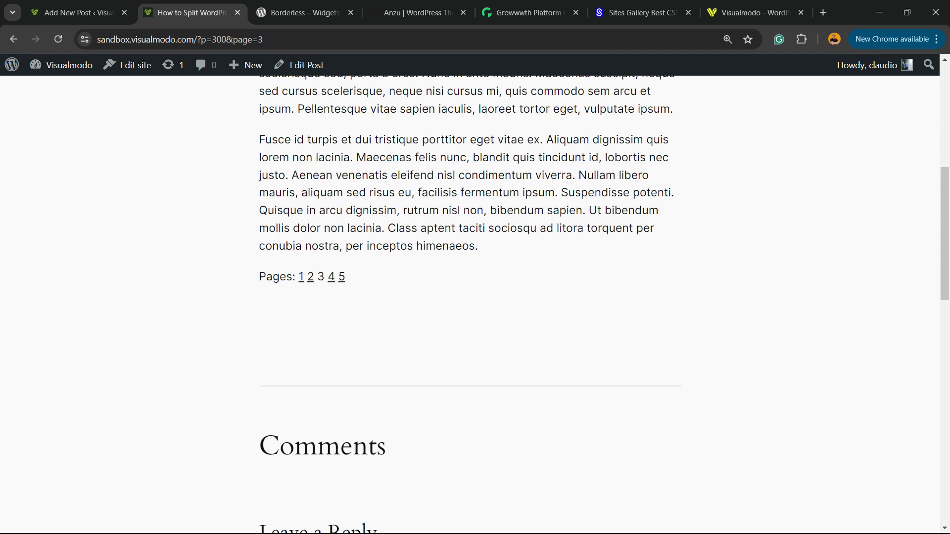
left_click(331, 276)
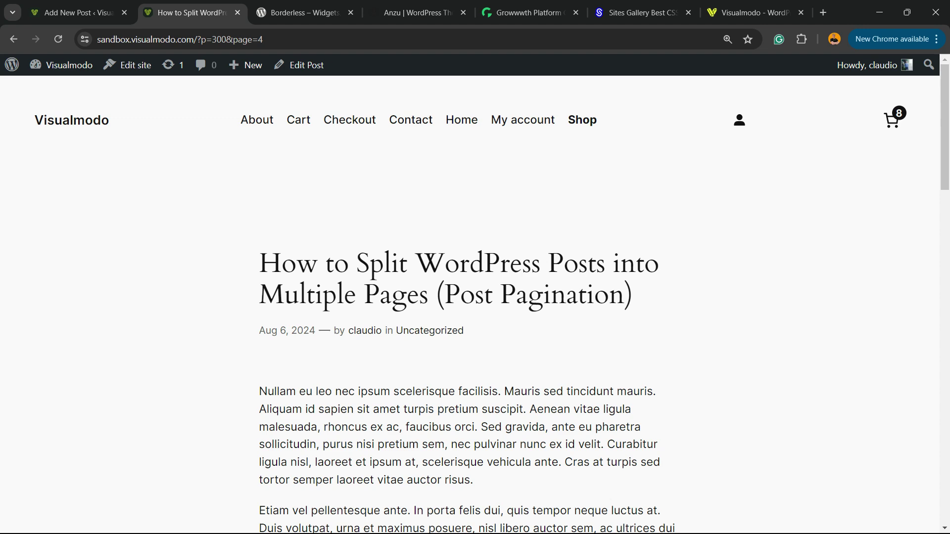
scroll(475, 298, "down", 3)
scroll(475, 297, "down", 3)
left_click(342, 255)
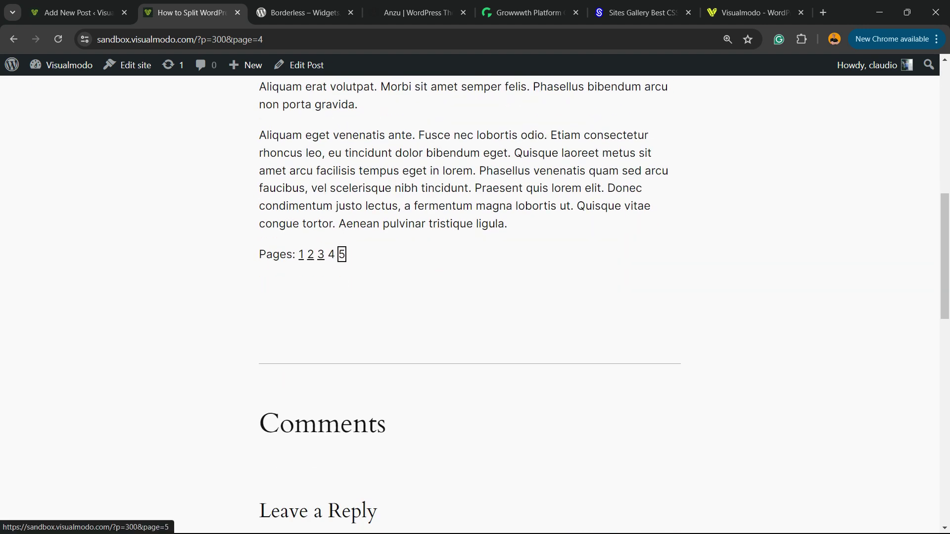
scroll(476, 297, "down", 5)
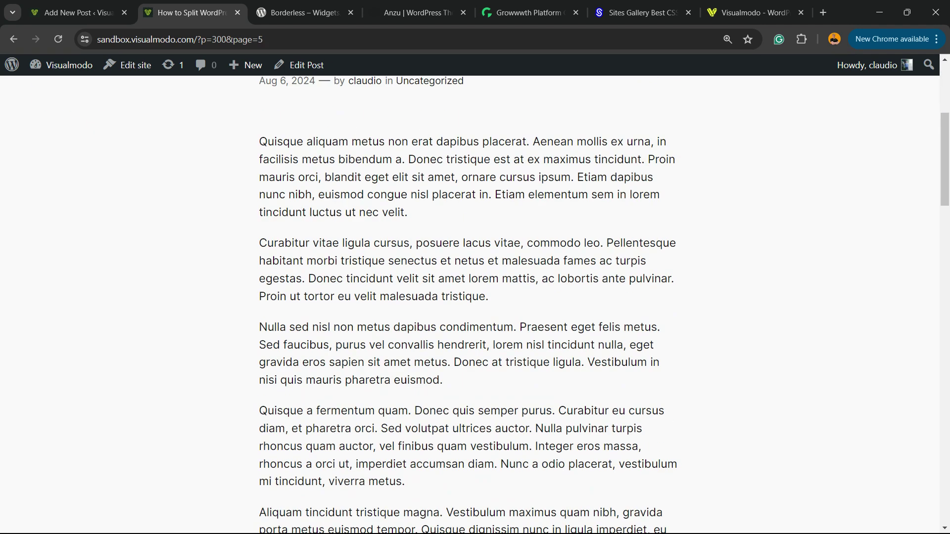
scroll(475, 297, "down", 3)
scroll(476, 297, "down", 2)
scroll(475, 297, "down", 8)
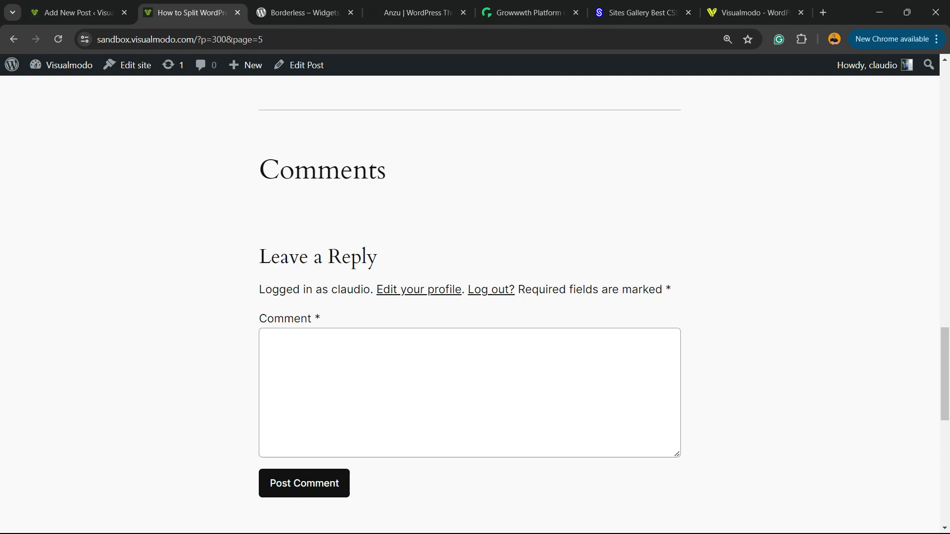
scroll(476, 297, "up", 10)
scroll(476, 297, "up", 5)
scroll(475, 297, "up", 5)
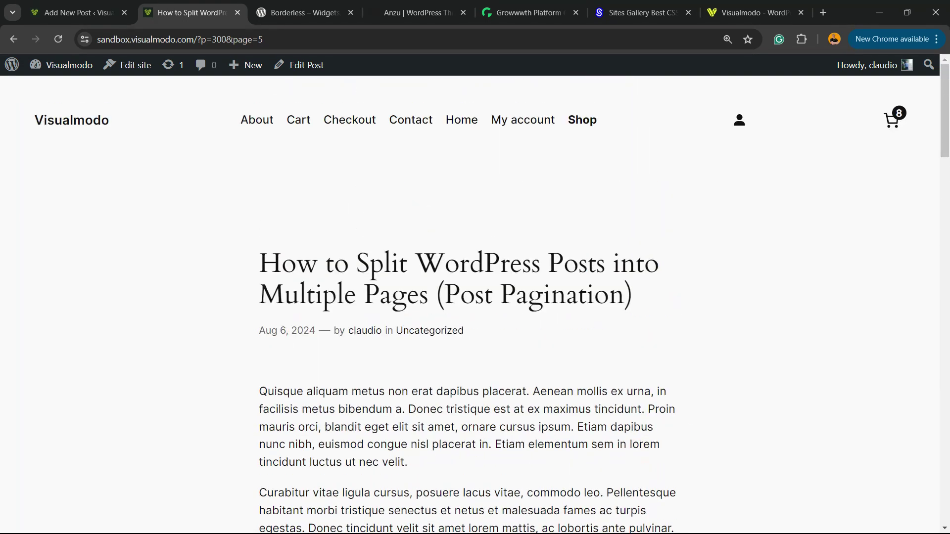
left_click(77, 12)
scroll(423, 297, "down", 5)
scroll(423, 297, "down", 8)
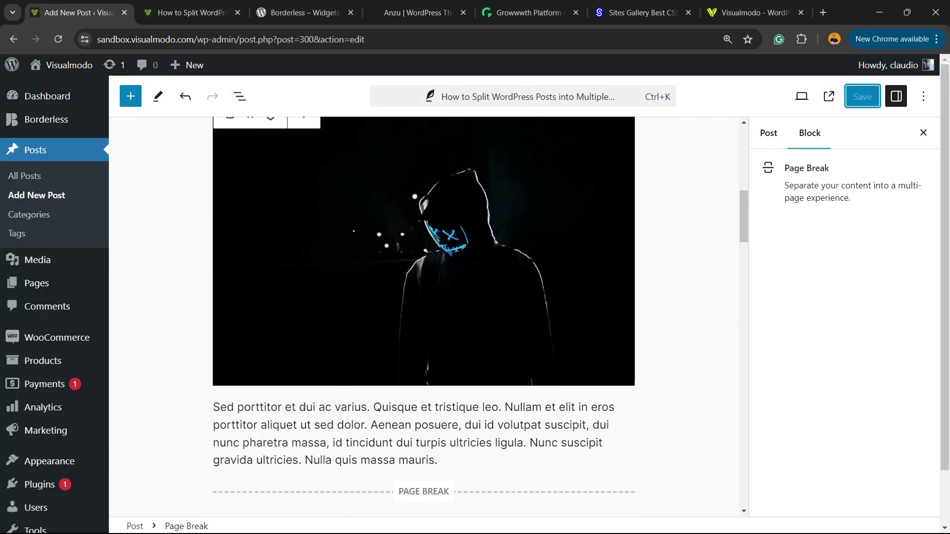
scroll(424, 298, "down", 1)
scroll(424, 297, "up", 3)
scroll(424, 297, "down", 3)
scroll(423, 297, "down", 3)
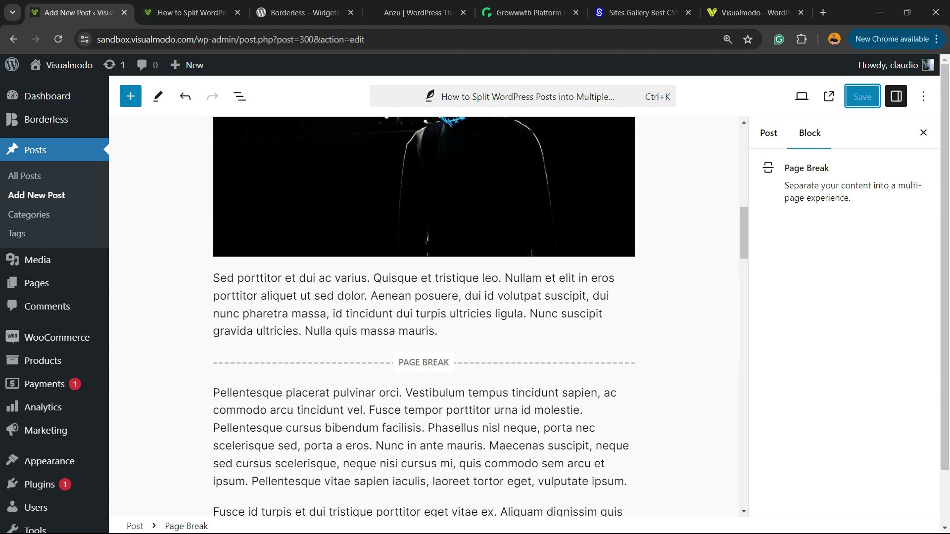
scroll(423, 297, "down", 3)
scroll(423, 298, "down", 1)
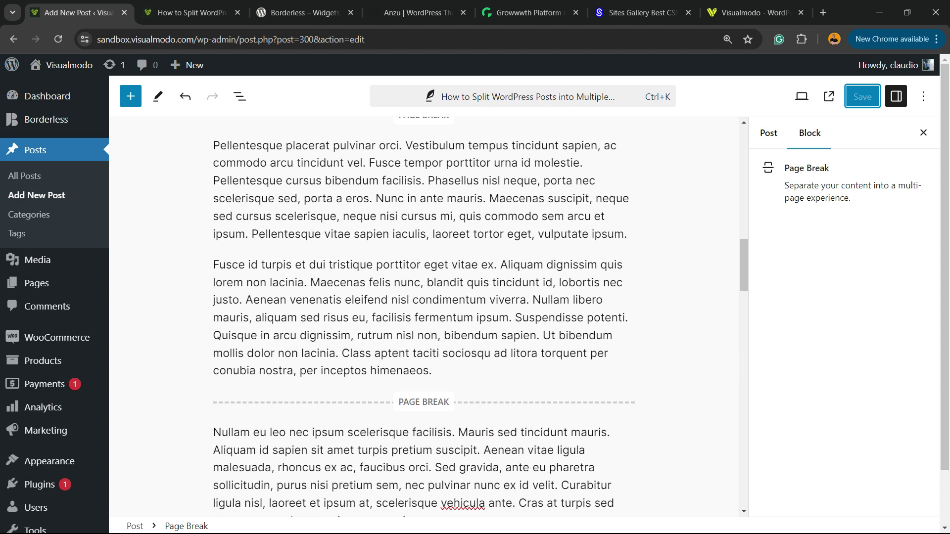
scroll(423, 297, "up", 2)
scroll(424, 297, "up", 1)
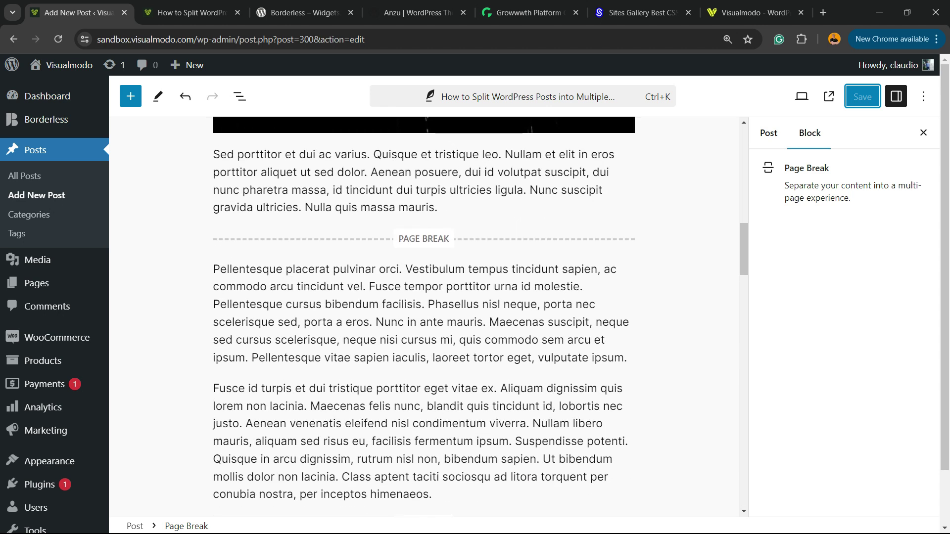
scroll(423, 297, "down", 2)
scroll(424, 297, "down", 3)
scroll(423, 297, "up", 4)
Return to page 5 of the published post to review its pagination and comments.
key("ctrl+Tab")
scroll(475, 297, "down", 5)
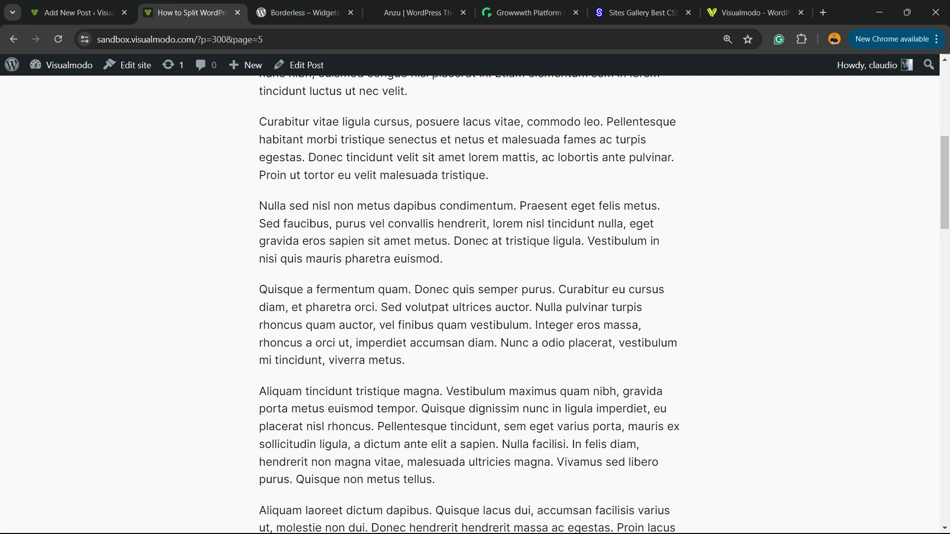
scroll(476, 297, "down", 5)
scroll(475, 297, "down", 3)
scroll(475, 297, "down", 3)
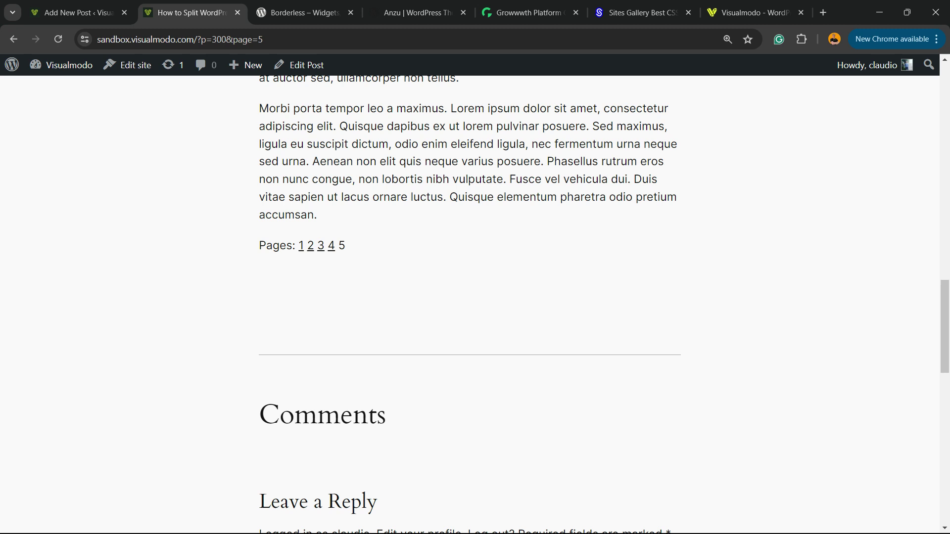
scroll(476, 297, "down", 1)
scroll(476, 297, "down", 3)
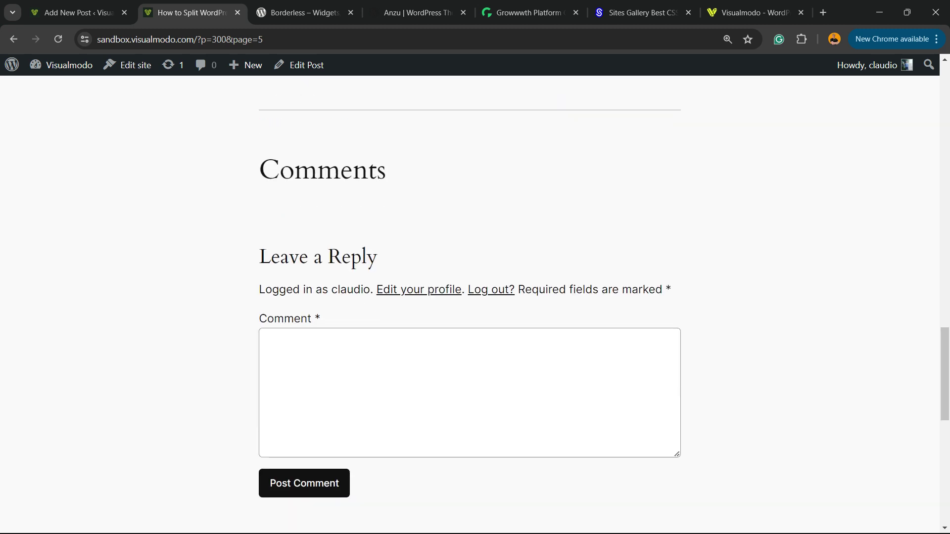
scroll(475, 297, "up", 10)
scroll(475, 297, "up", 10)
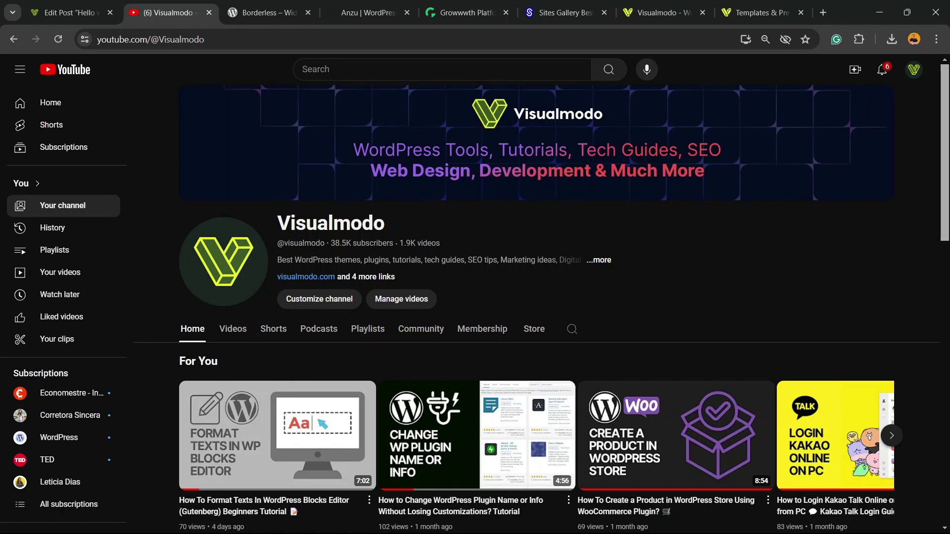
Reload the Borderless plugin page on WordPress.org, then view the Anzu theme page.
key("ctrl+Tab")
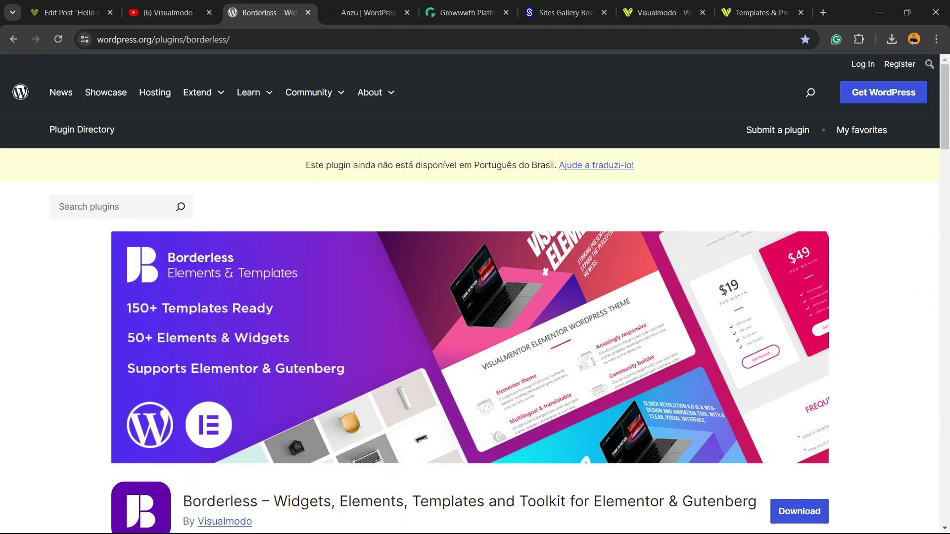
scroll(475, 297, "down", 2)
scroll(475, 297, "down", 1)
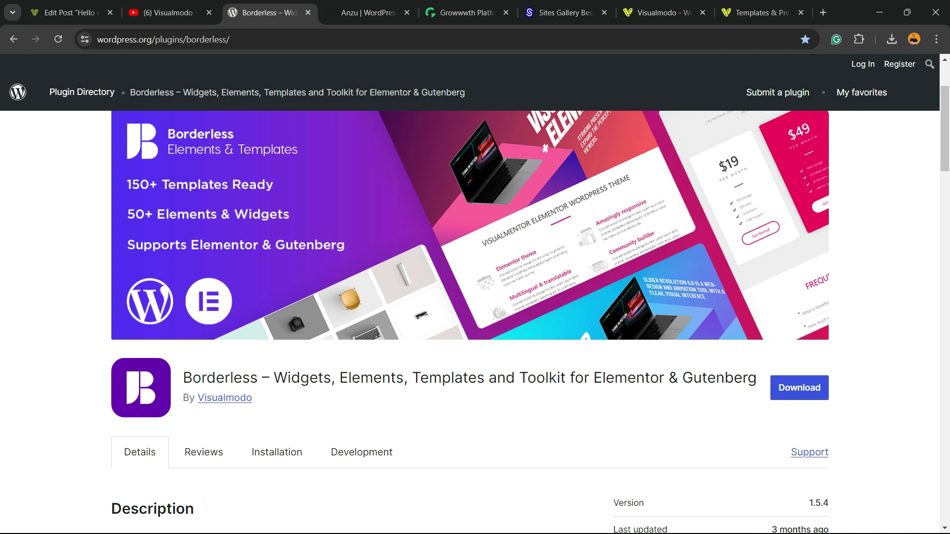
key("F5")
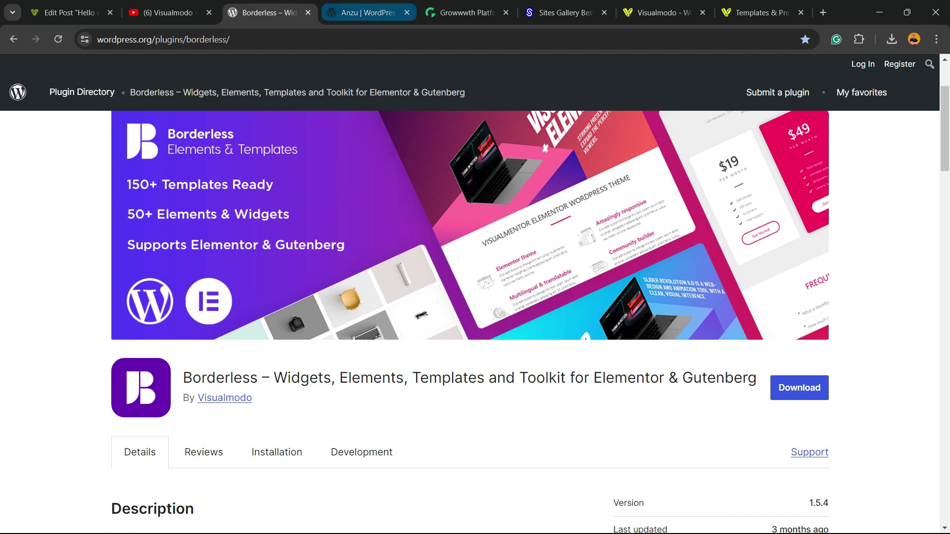
left_click(367, 13)
scroll(475, 297, "up", 10)
scroll(475, 298, "up", 3)
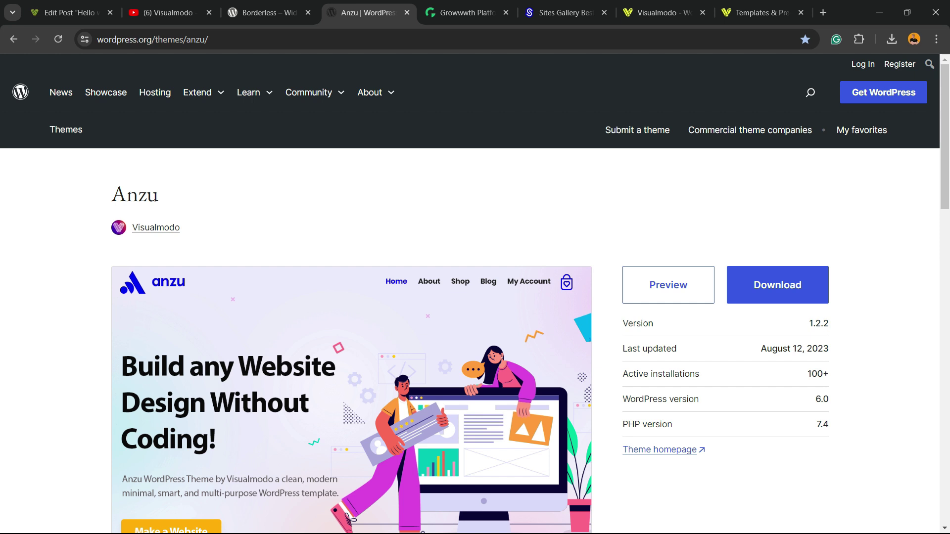
Browse Growwwth's featured and latest publisher websites with their publishing prices.
left_click(464, 13)
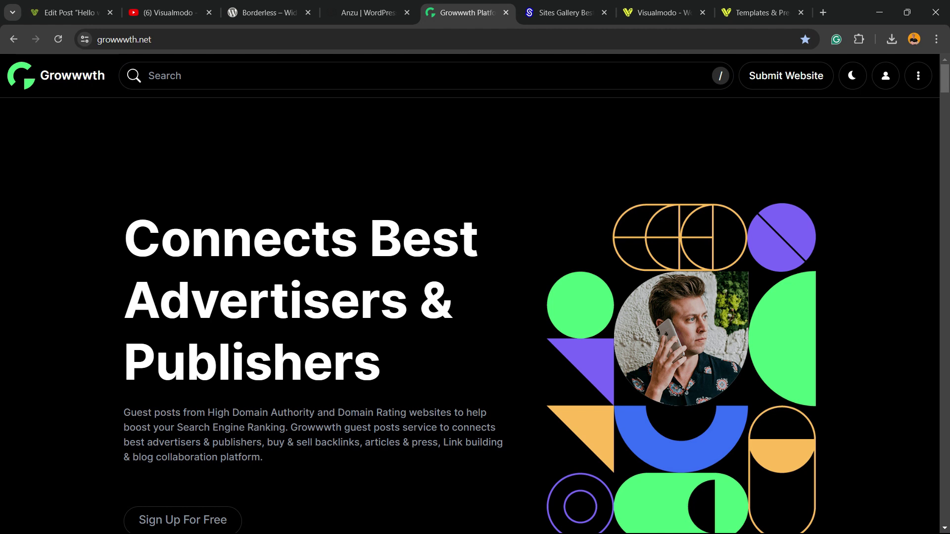
scroll(475, 297, "down", 3)
scroll(476, 297, "down", 3)
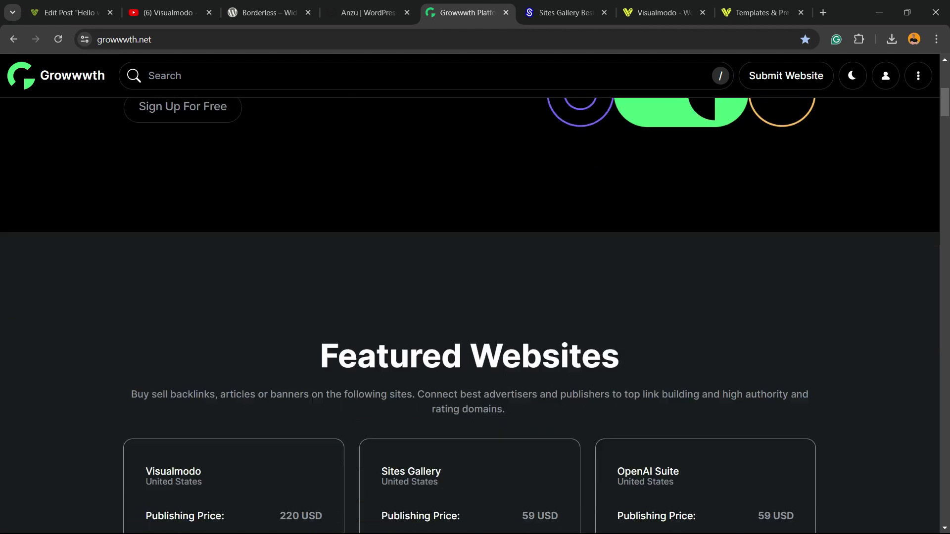
scroll(475, 297, "down", 2)
scroll(475, 298, "down", 4)
scroll(475, 297, "down", 3)
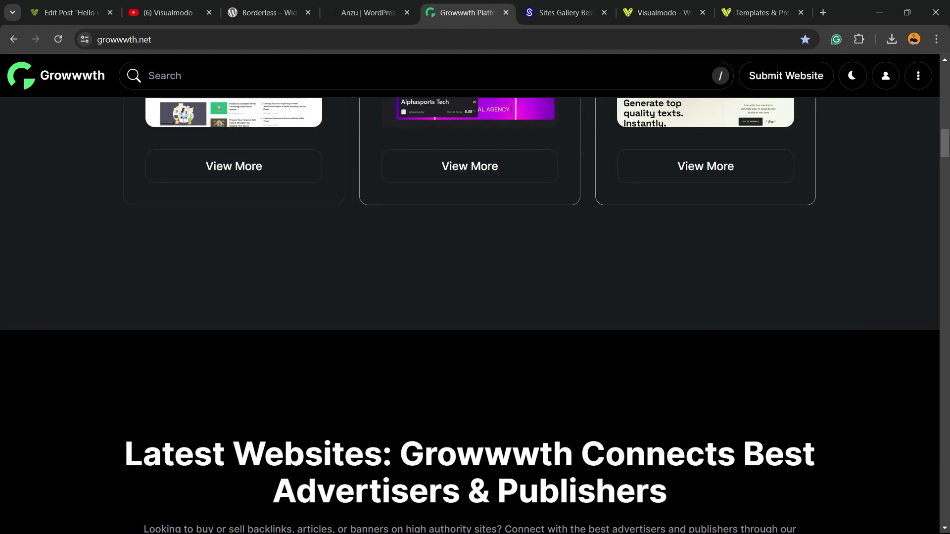
scroll(475, 297, "down", 2)
scroll(475, 297, "down", 2)
scroll(476, 297, "down", 2)
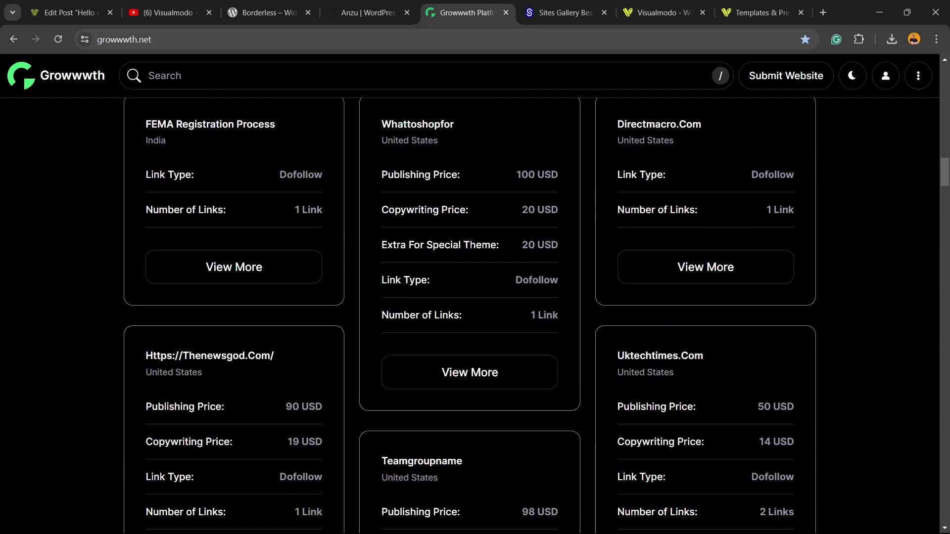
left_click_drag(125, 39, 165, 40)
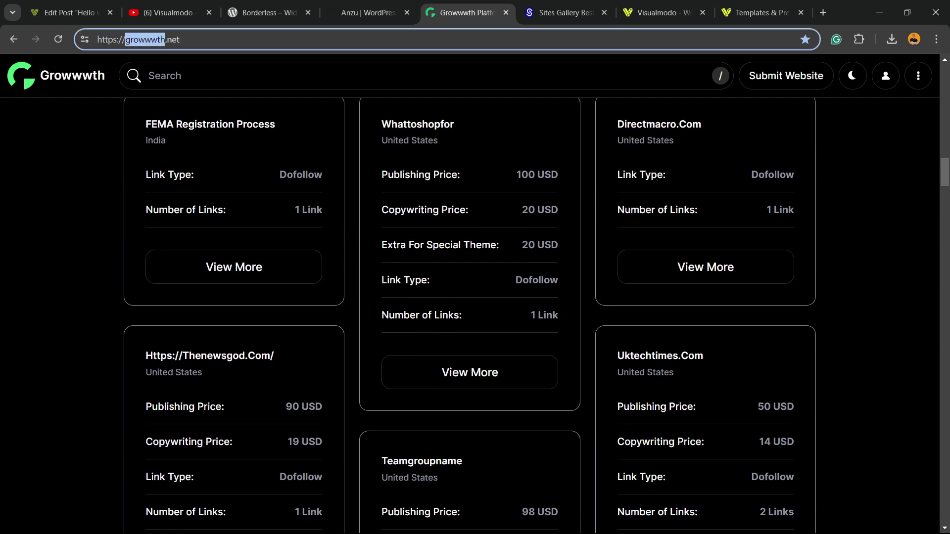
left_click(475, 297)
scroll(475, 298, "down", 4)
scroll(475, 297, "down", 3)
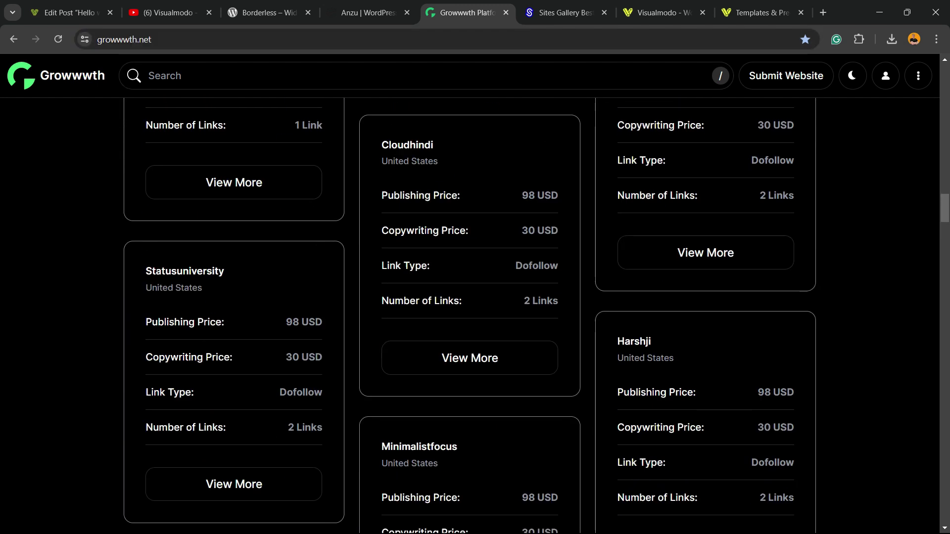
scroll(475, 297, "down", 3)
scroll(475, 297, "down", 3)
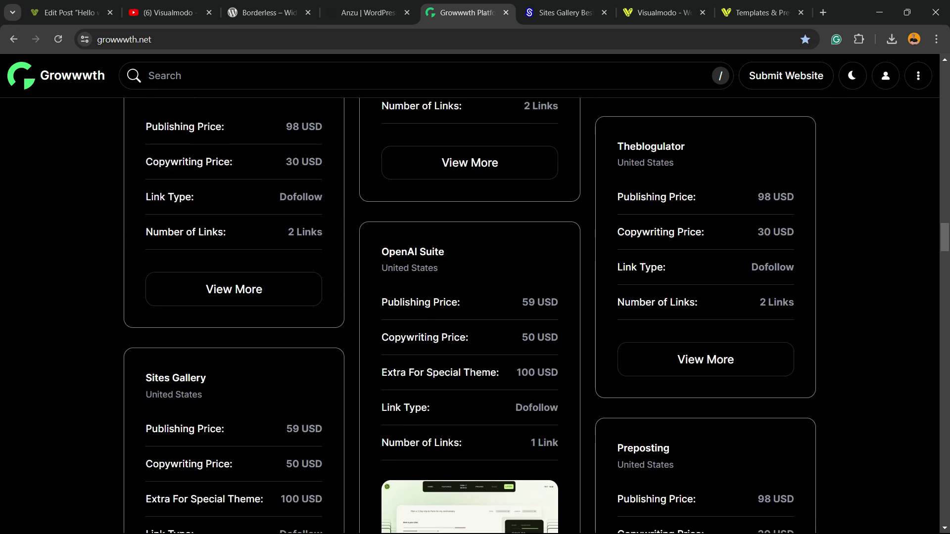
scroll(475, 296, "down", 4)
scroll(475, 297, "down", 2)
Browse the Sites Gallery showcase of website designs, then view Visualmodo's homepage.
left_click(564, 13)
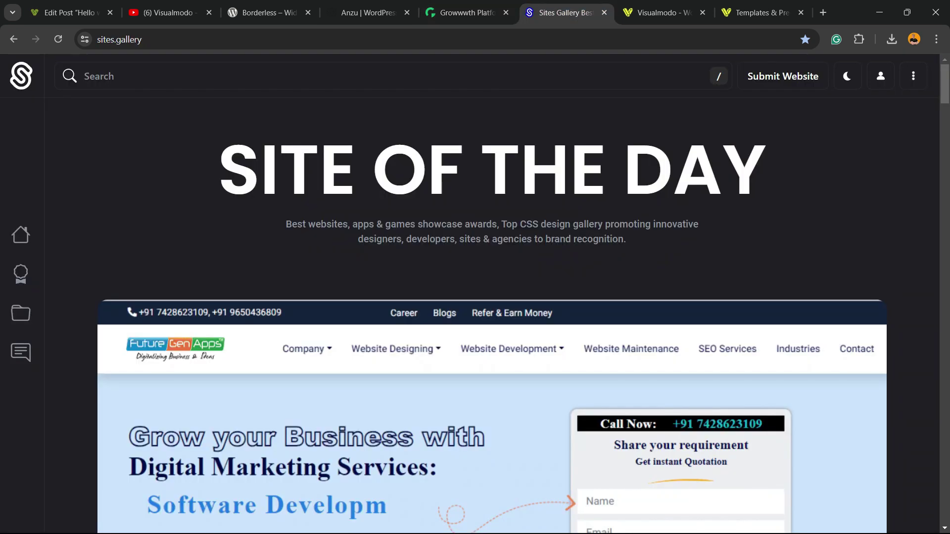
scroll(475, 297, "down", 2)
scroll(476, 297, "down", 4)
scroll(475, 297, "down", 3)
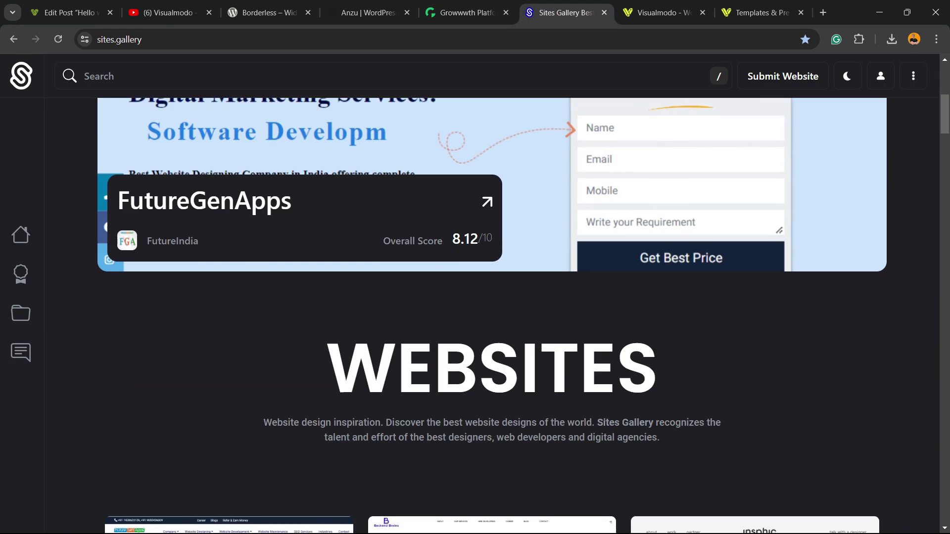
scroll(476, 298, "down", 3)
scroll(475, 297, "down", 3)
scroll(475, 297, "down", 3)
scroll(475, 297, "down", 2)
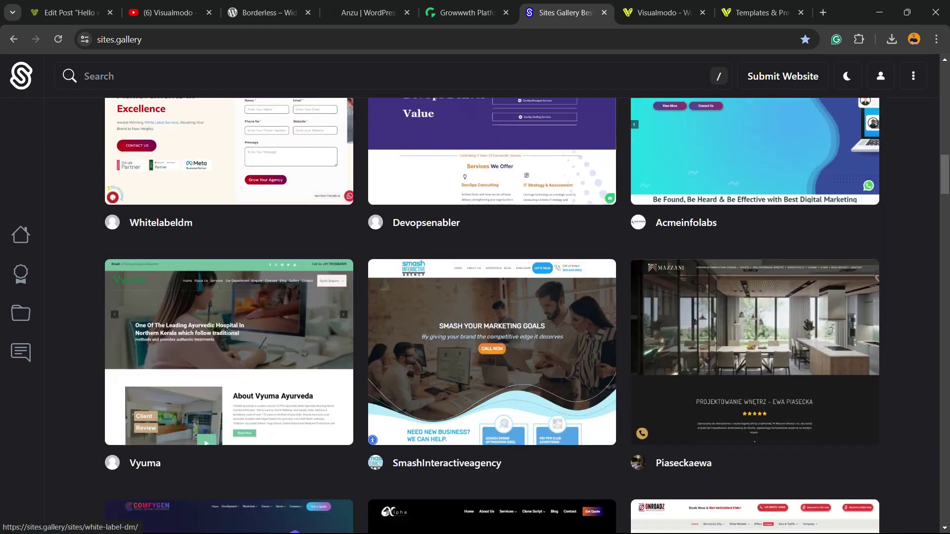
scroll(475, 297, "down", 2)
scroll(476, 297, "down", 2)
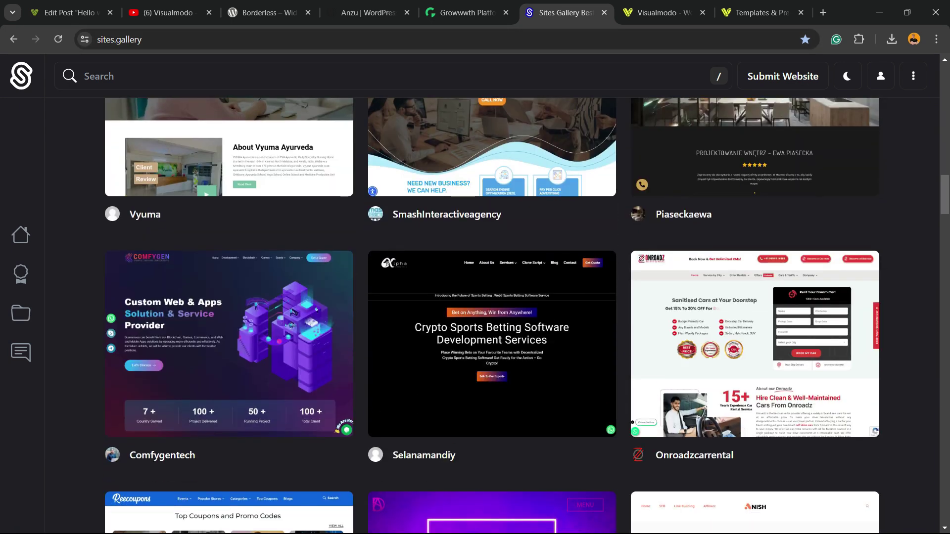
scroll(475, 297, "down", 2)
scroll(475, 297, "down", 2)
scroll(475, 297, "down", 2)
scroll(475, 297, "down", 3)
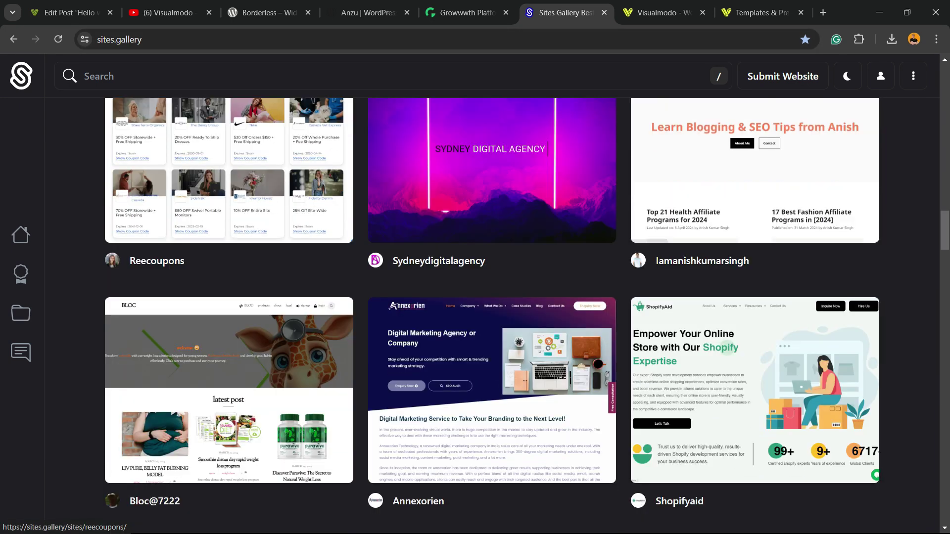
scroll(475, 297, "down", 3)
scroll(475, 297, "down", 3)
scroll(475, 297, "down", 3)
scroll(475, 297, "down", 3)
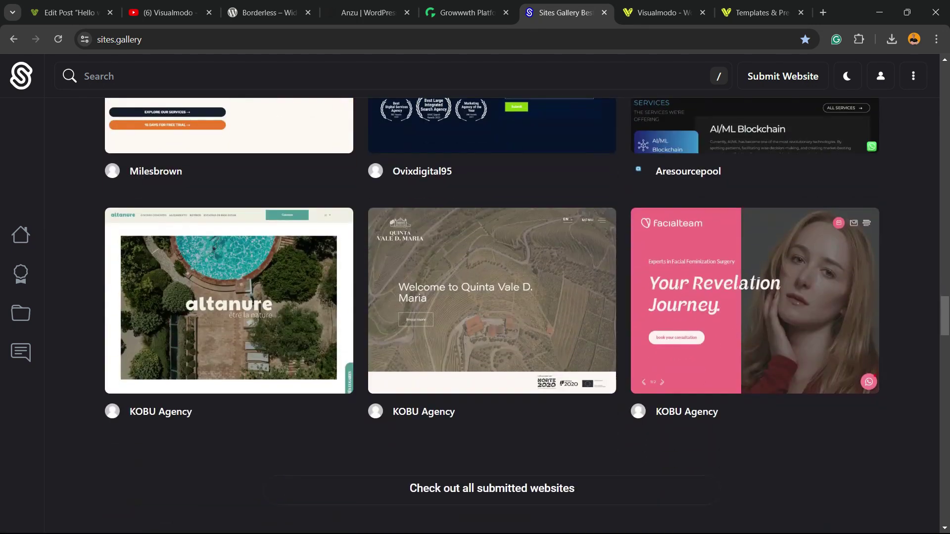
scroll(475, 297, "down", 2)
scroll(475, 297, "up", 1)
scroll(475, 297, "up", 4)
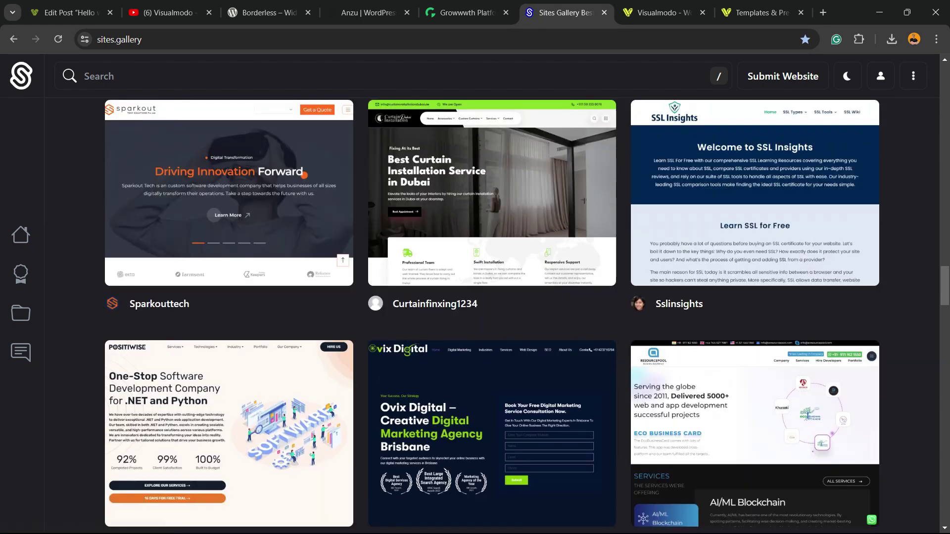
scroll(475, 297, "up", 3)
scroll(475, 297, "up", 1)
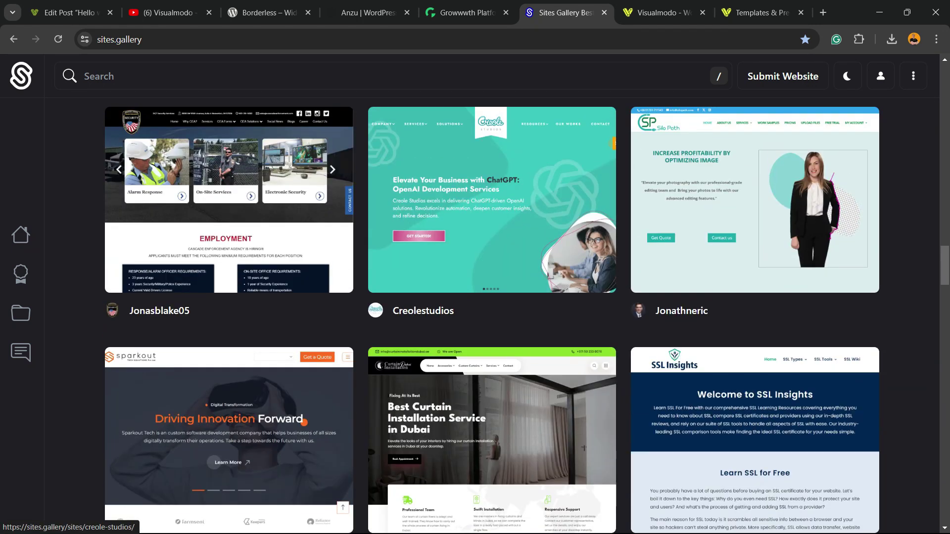
left_click(661, 13)
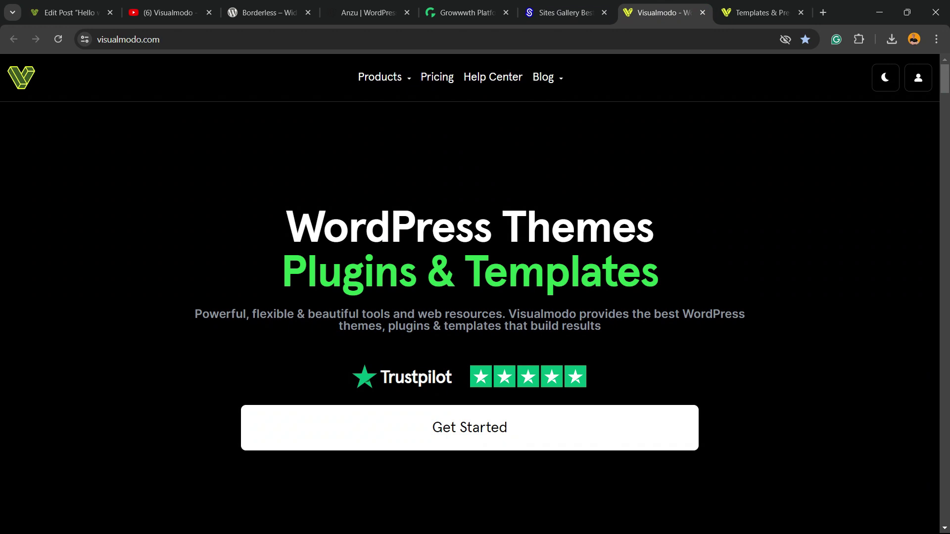
scroll(475, 297, "down", 2)
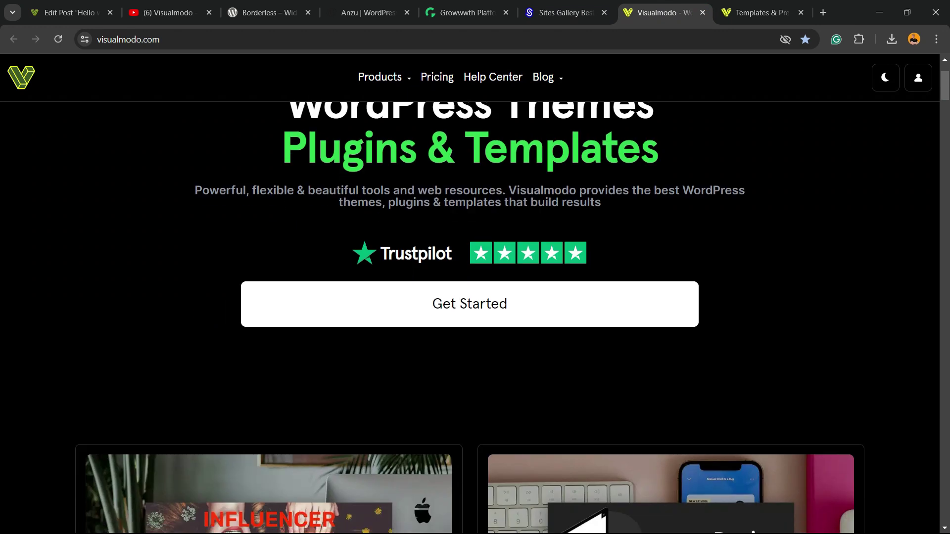
scroll(267, 298, "down", 2)
scroll(267, 297, "down", 3)
scroll(267, 297, "down", 3)
scroll(267, 297, "down", 2)
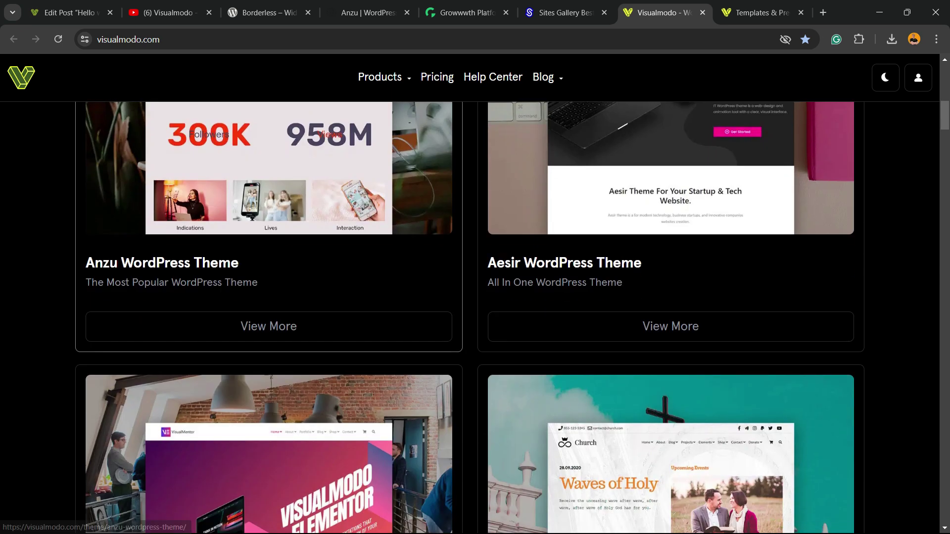
scroll(267, 298, "down", 3)
scroll(267, 298, "down", 3)
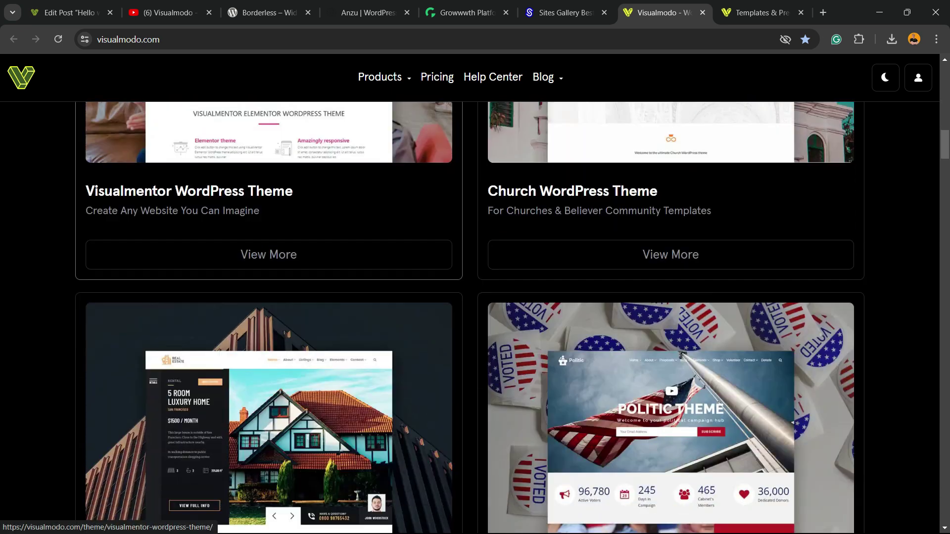
scroll(267, 298, "down", 1)
scroll(267, 297, "down", 3)
scroll(268, 298, "down", 1)
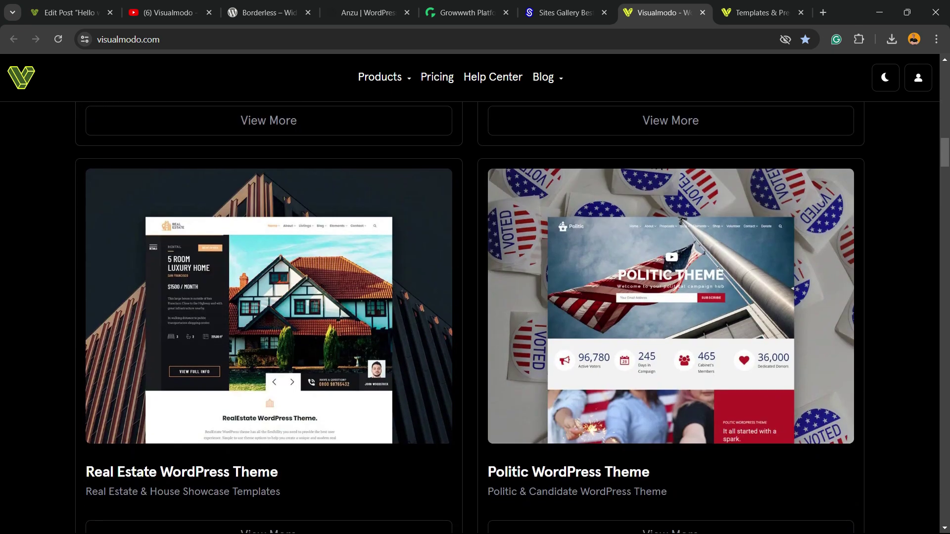
scroll(267, 297, "down", 4)
scroll(268, 297, "down", 4)
scroll(475, 297, "down", 4)
scroll(475, 297, "down", 2)
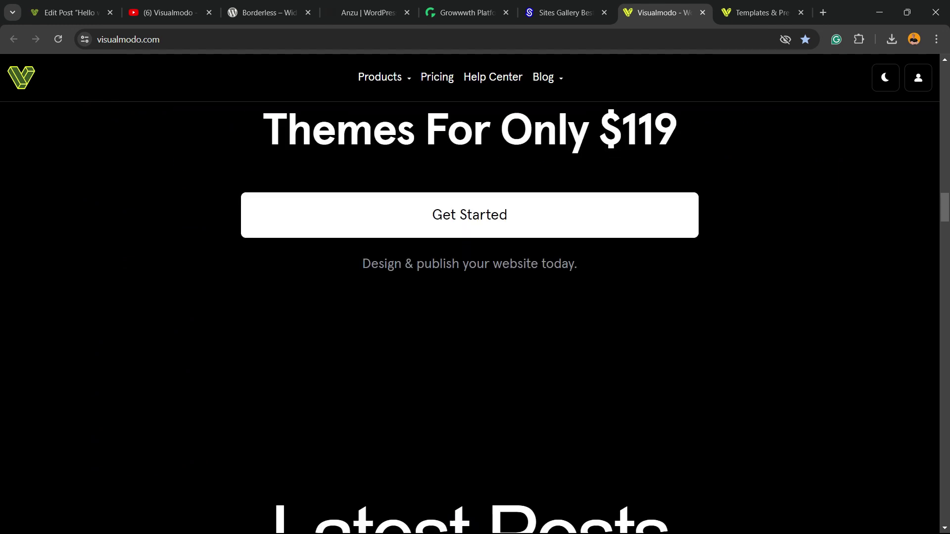
scroll(475, 297, "down", 3)
left_click(758, 13)
scroll(475, 298, "down", 3)
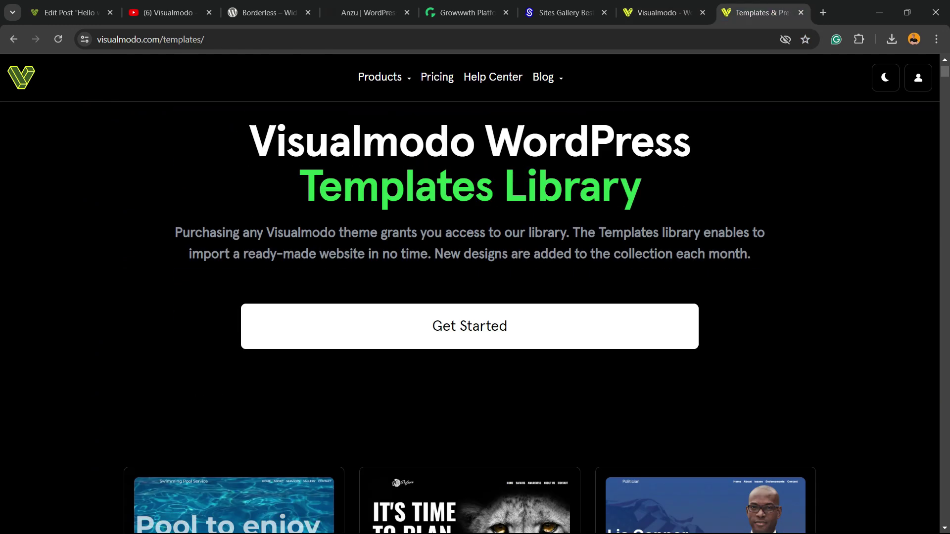
scroll(475, 297, "down", 5)
scroll(475, 297, "down", 4)
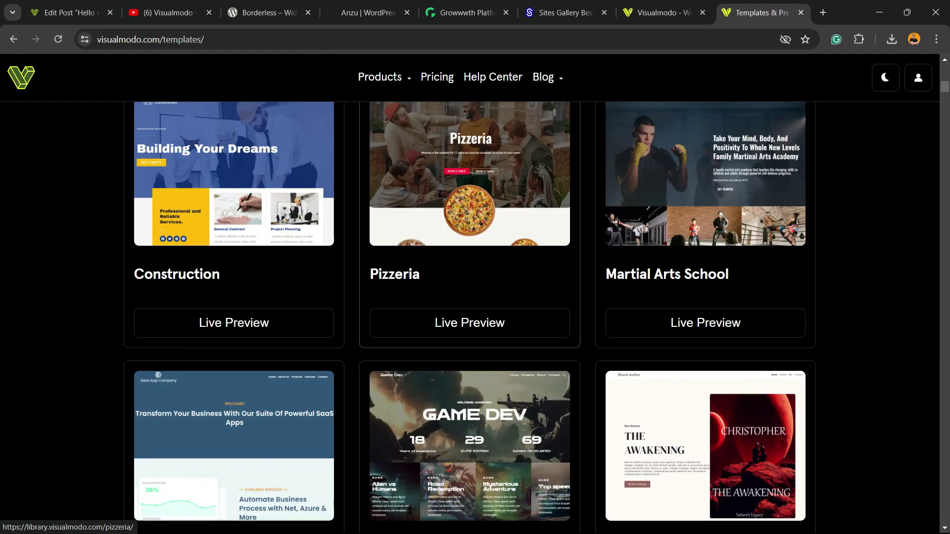
scroll(475, 297, "down", 2)
scroll(475, 297, "down", 2)
scroll(475, 297, "down", 5)
scroll(475, 298, "down", 2)
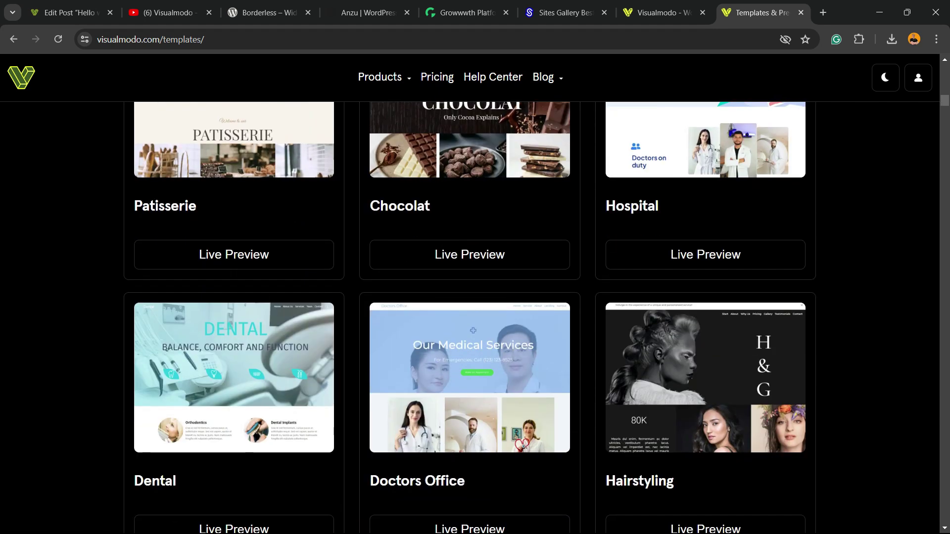
scroll(475, 297, "down", 1)
scroll(475, 297, "down", 3)
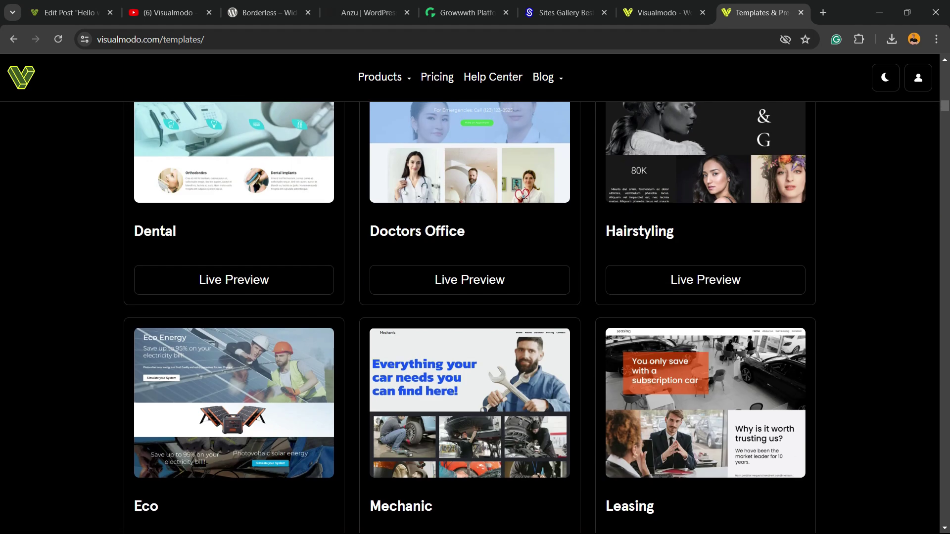
scroll(476, 297, "down", 3)
scroll(475, 297, "down", 3)
scroll(476, 298, "down", 4)
scroll(475, 297, "down", 4)
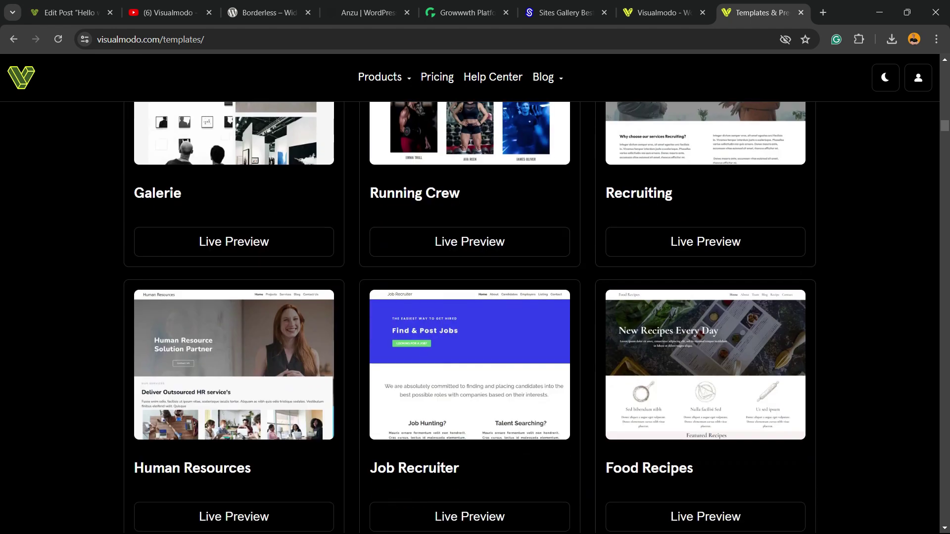
scroll(476, 297, "down", 3)
scroll(476, 297, "down", 3)
scroll(476, 297, "down", 2)
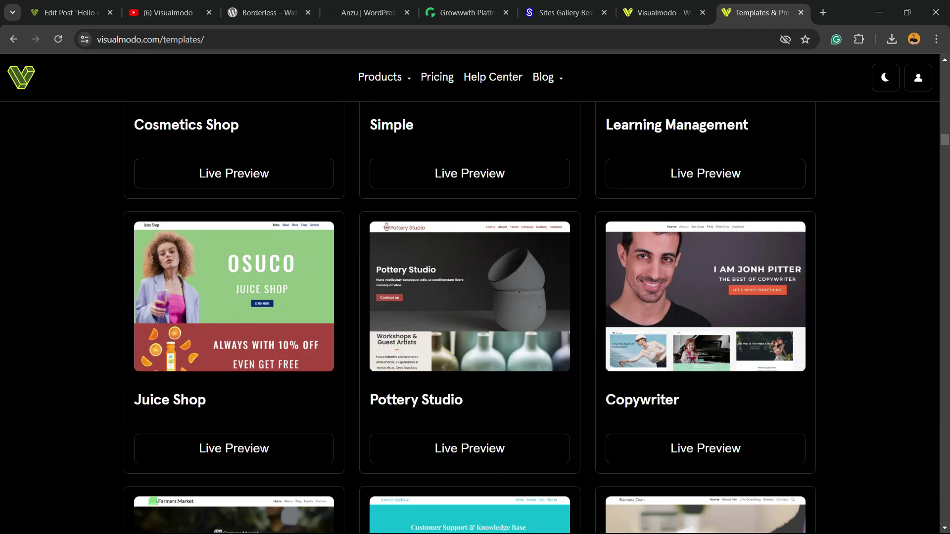
scroll(475, 297, "down", 2)
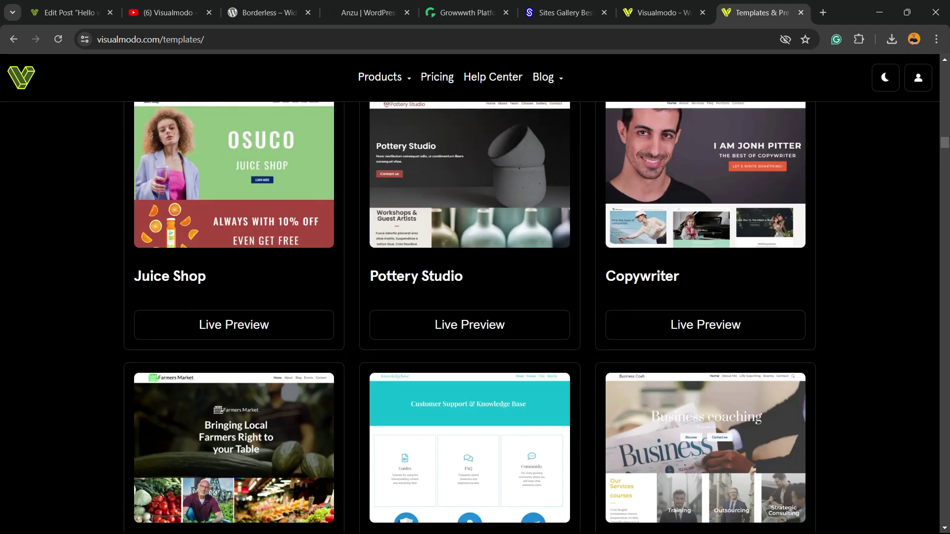